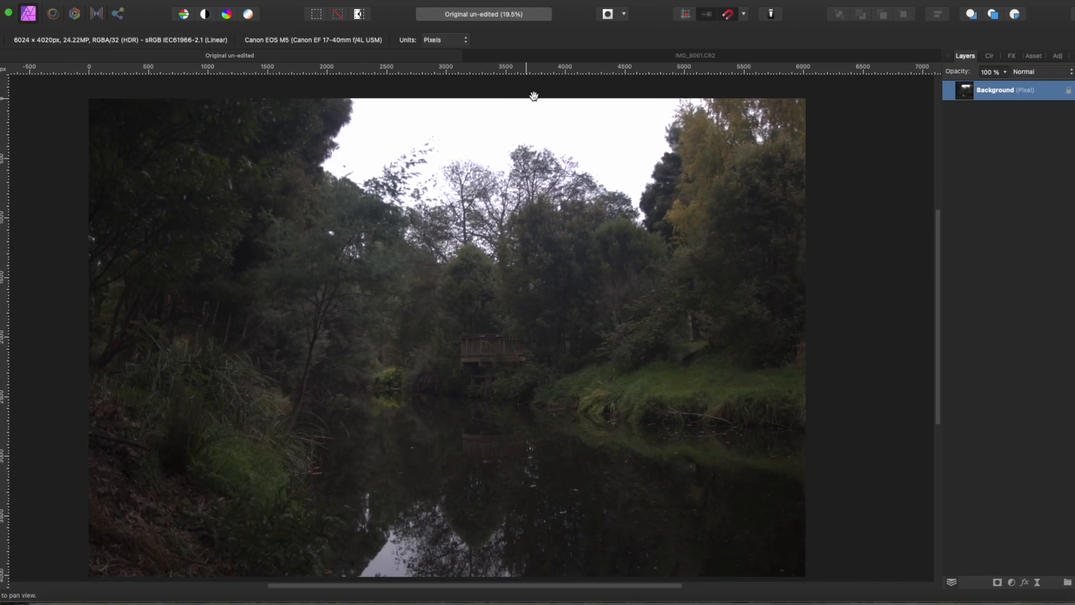
# Step: Switch to the IMG_8061.CR2 document and raise the contrast to 5% in its basic develop settings
pyautogui.click(587, 59)
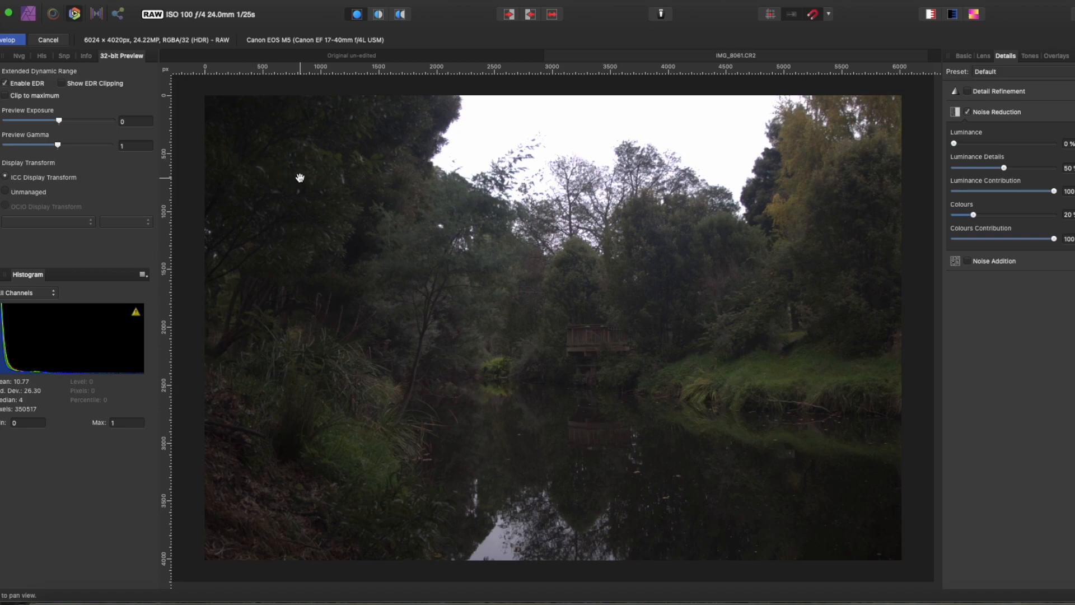
pyautogui.click(964, 56)
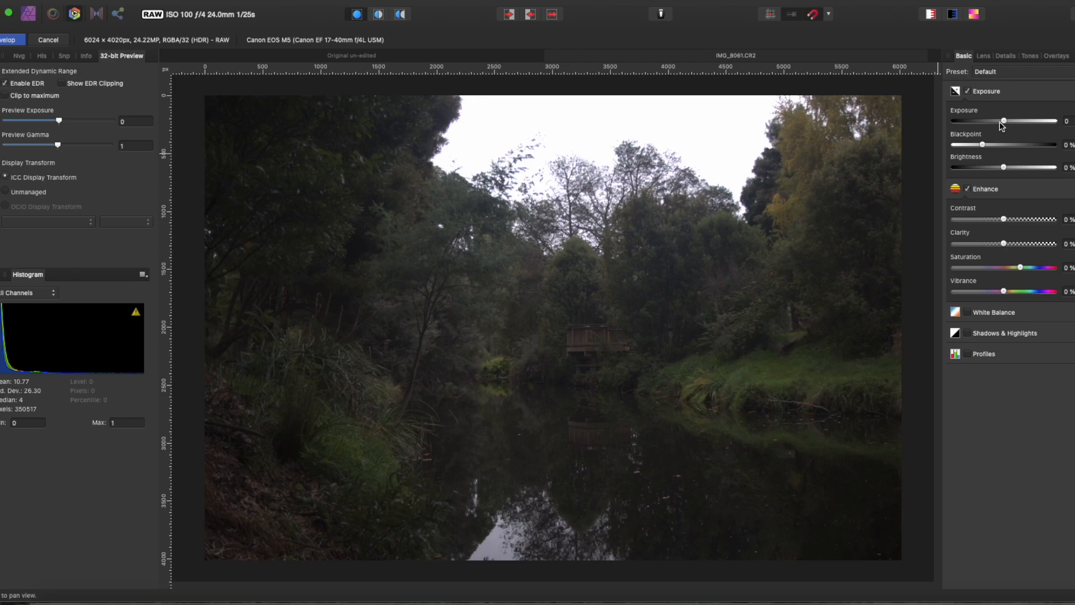
pyautogui.click(1007, 220)
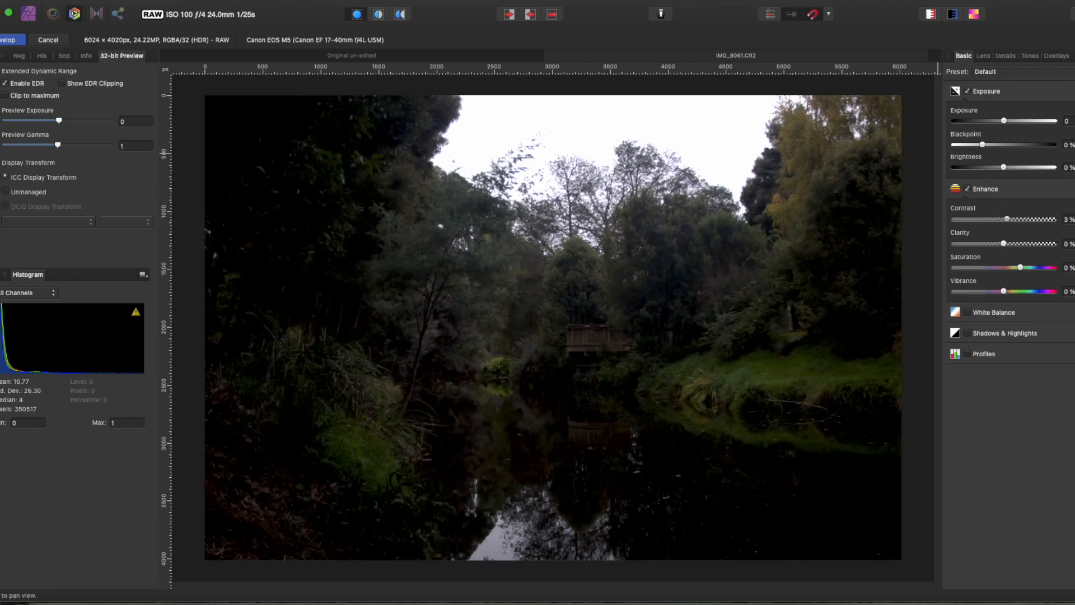
pyautogui.moveTo(1007, 222); pyautogui.dragTo(1006, 220)
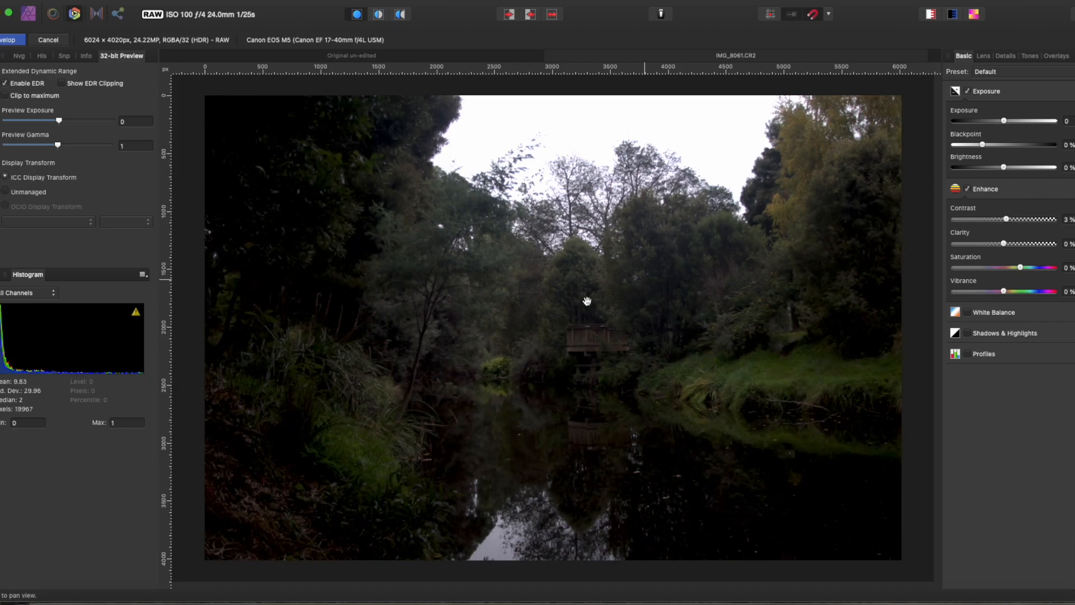
pyautogui.moveTo(1015, 225); pyautogui.dragTo(1008, 219)
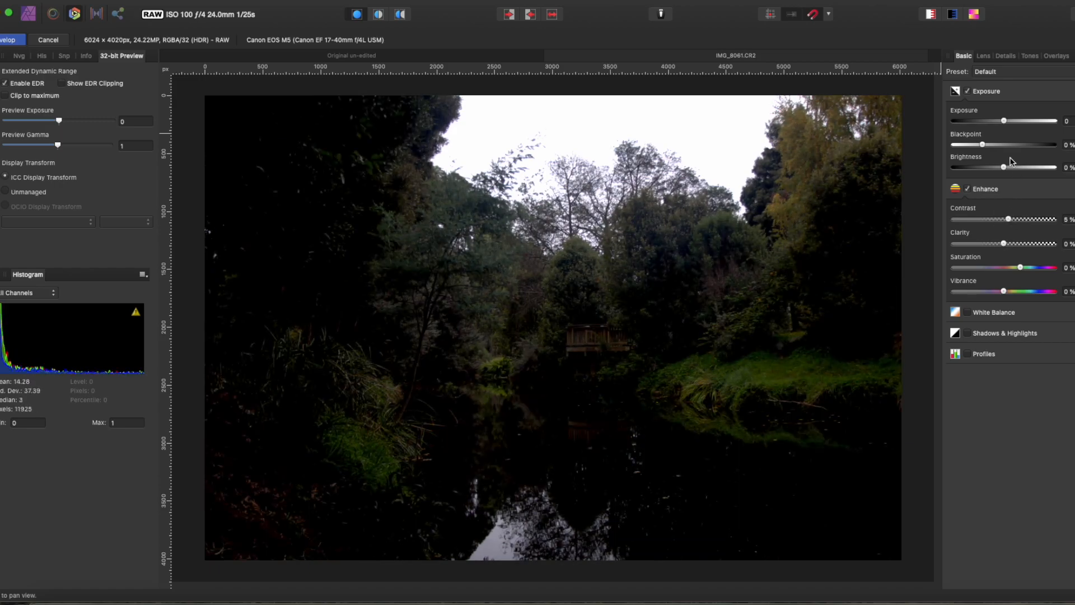
# Step: Set exposure to about 1.08, blackpoint to 1%, contrast to 6%, saturation to 4% and vibrance to 7%
pyautogui.moveTo(1004, 121); pyautogui.dragTo(985, 149)
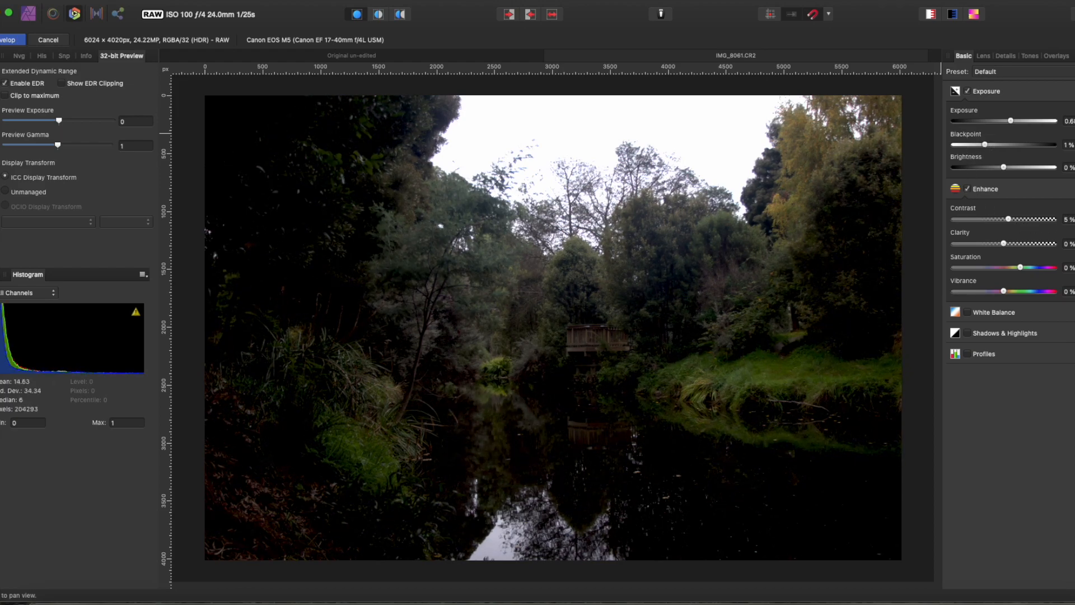
pyautogui.moveTo(1008, 219); pyautogui.dragTo(1010, 219)
pyautogui.moveTo(1009, 121); pyautogui.dragTo(1015, 121)
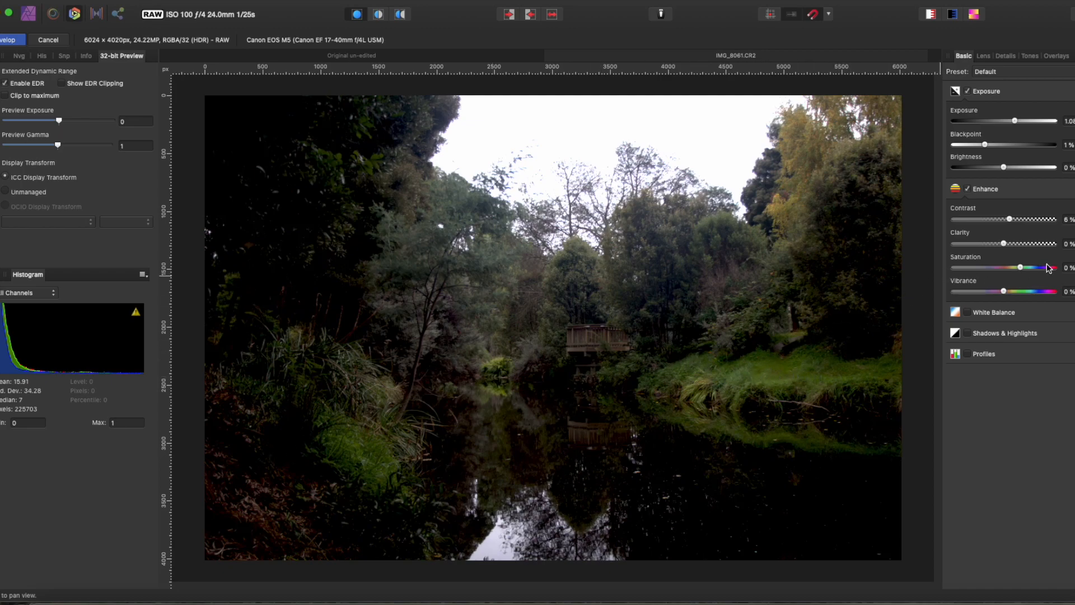
pyautogui.moveTo(1022, 267); pyautogui.dragTo(1011, 291)
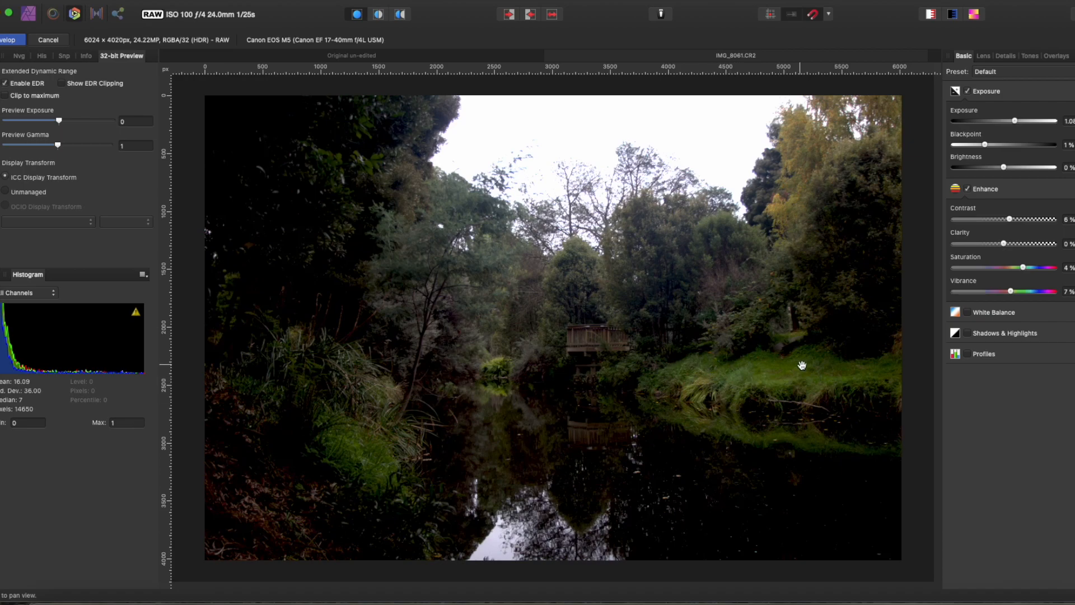
# Step: Enable White Balance, warm the temperature to about 5960 and set the tint to 8%
pyautogui.click(967, 313)
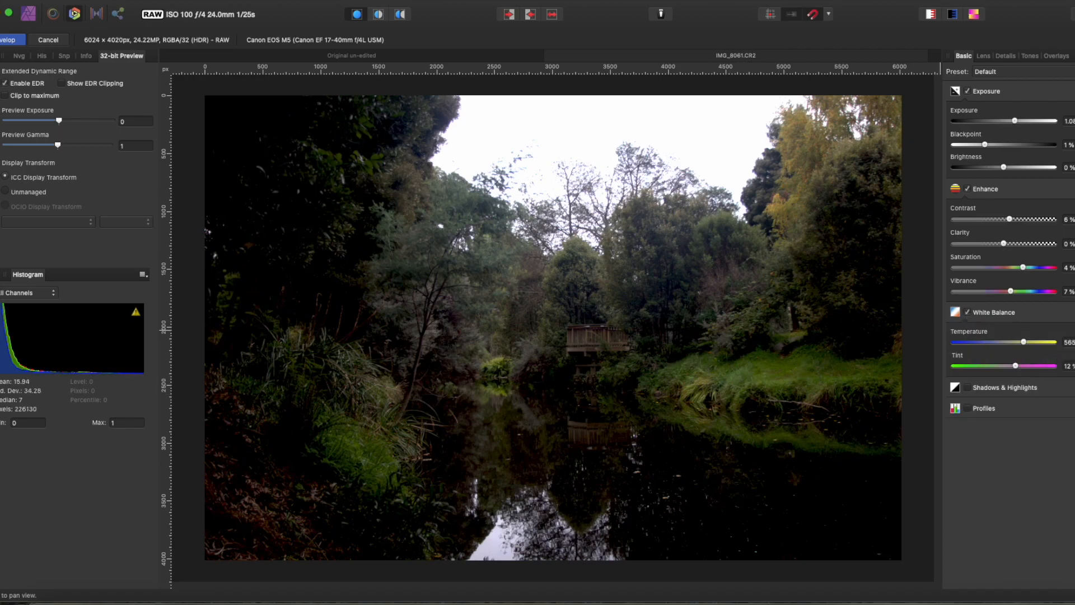
pyautogui.moveTo(1024, 342); pyautogui.dragTo(1026, 341)
pyautogui.moveTo(1016, 365); pyautogui.dragTo(1012, 366)
# Step: Enable Shadows & Highlights, setting shadows to -1% and highlights to -77% to recover the bright sky
pyautogui.click(969, 387)
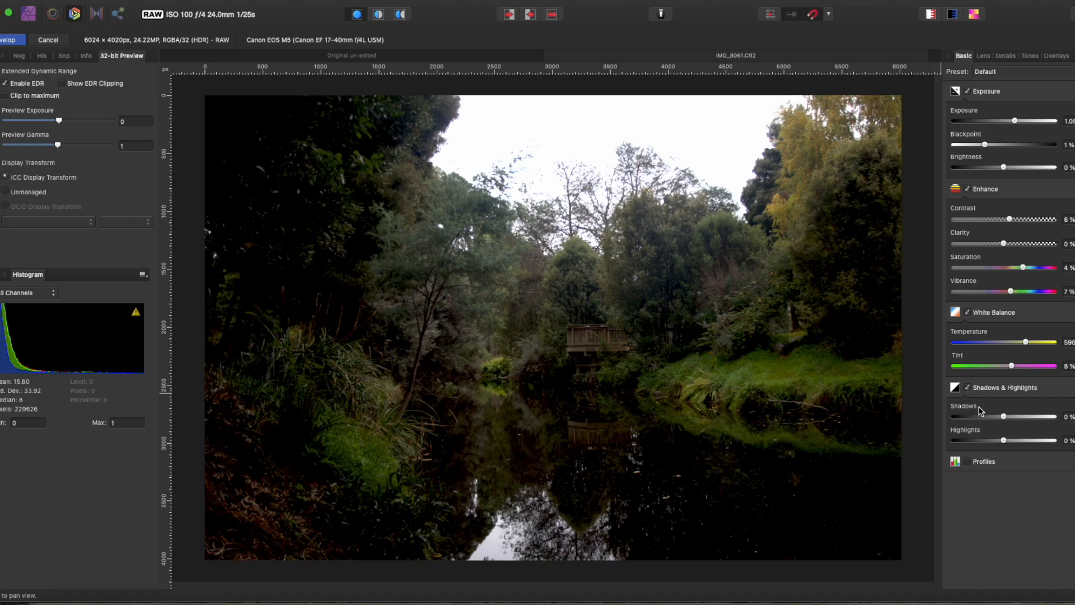
pyautogui.moveTo(1004, 418)
pyautogui.mouseDown()
pyautogui.moveTo(963, 419)
pyautogui.moveTo(1031, 424)
pyautogui.moveTo(1002, 422)
pyautogui.mouseUp()
pyautogui.moveTo(1004, 441); pyautogui.dragTo(993, 440)
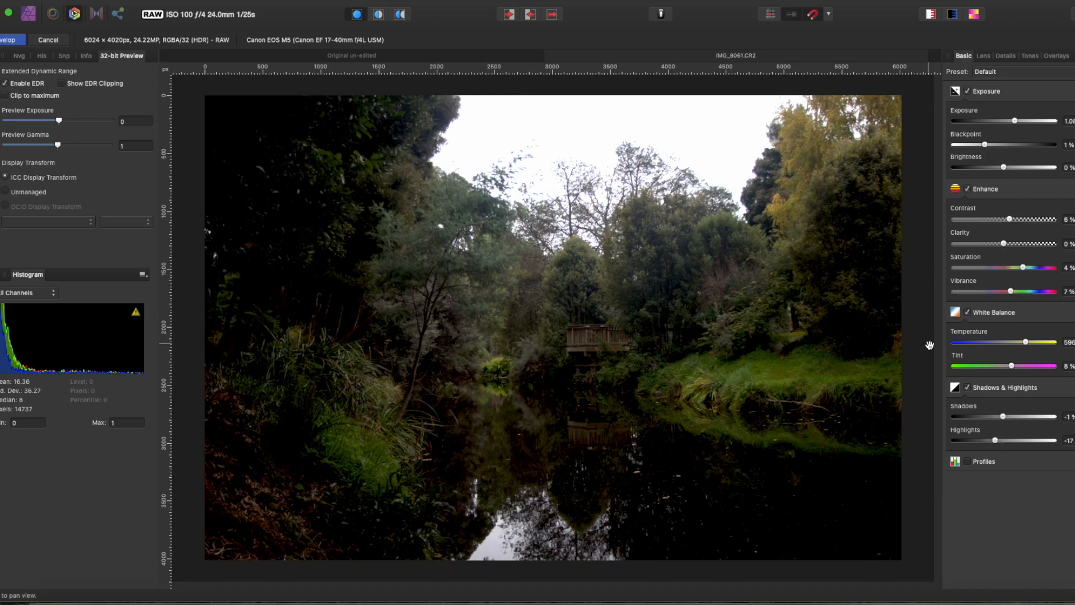
pyautogui.moveTo(995, 442); pyautogui.dragTo(965, 441)
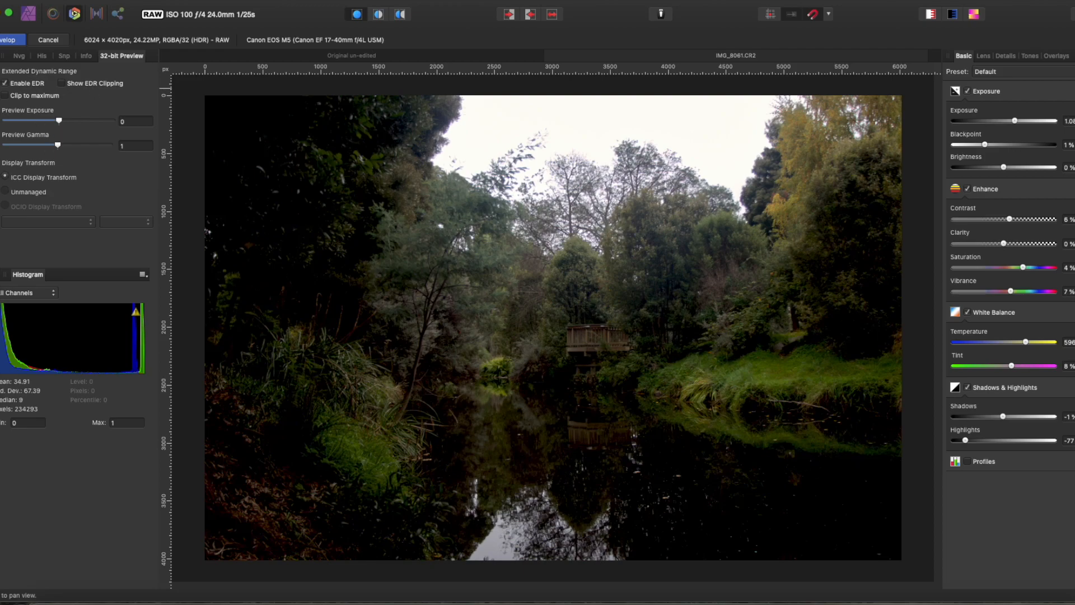
# Step: Frame a crop of about 4050 by 2700 px in Original Ratio mode around the wooden deck, grassy bank and water
pyautogui.press('c')
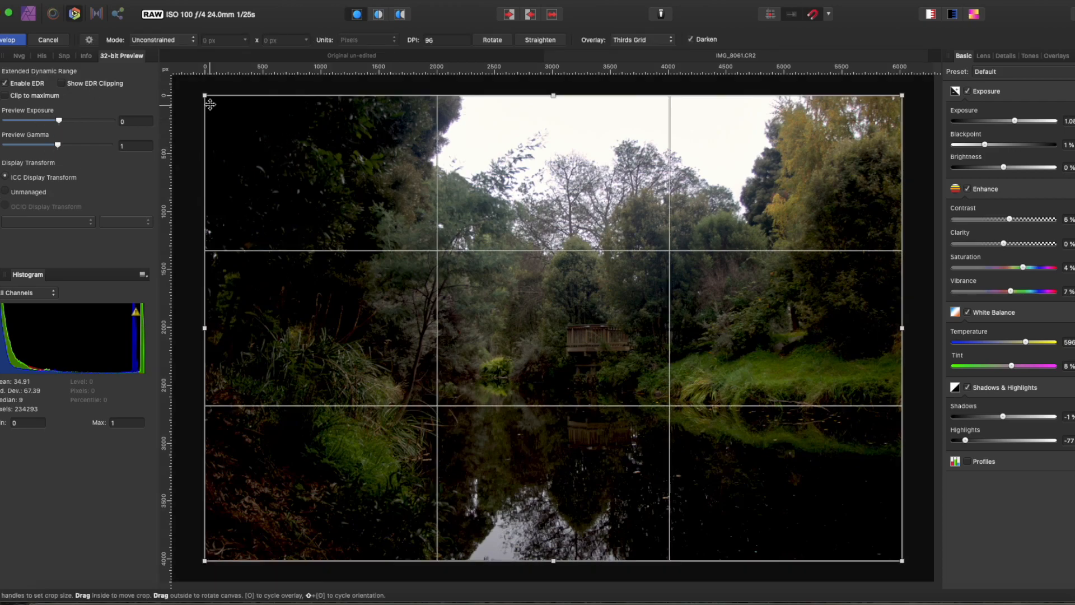
pyautogui.click(191, 41)
pyautogui.click(174, 53)
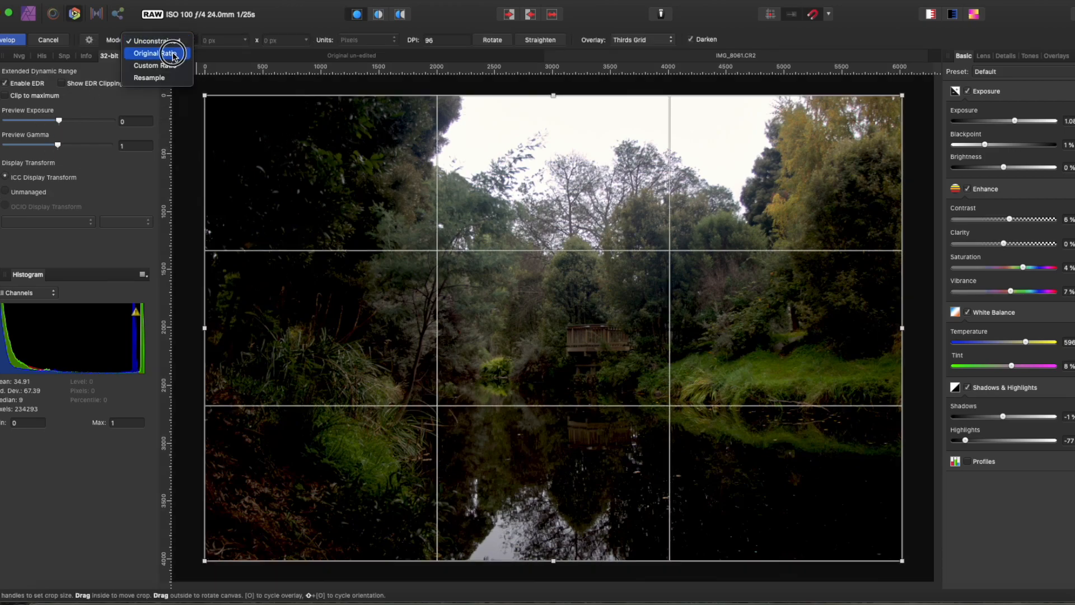
pyautogui.moveTo(206, 97); pyautogui.dragTo(444, 228)
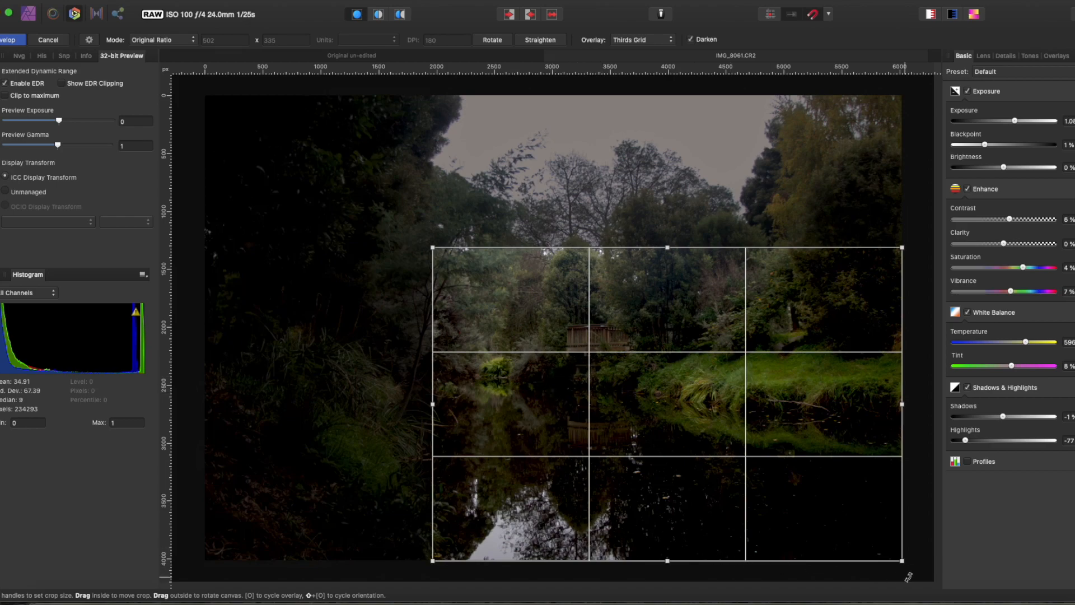
pyautogui.moveTo(779, 442); pyautogui.dragTo(779, 407)
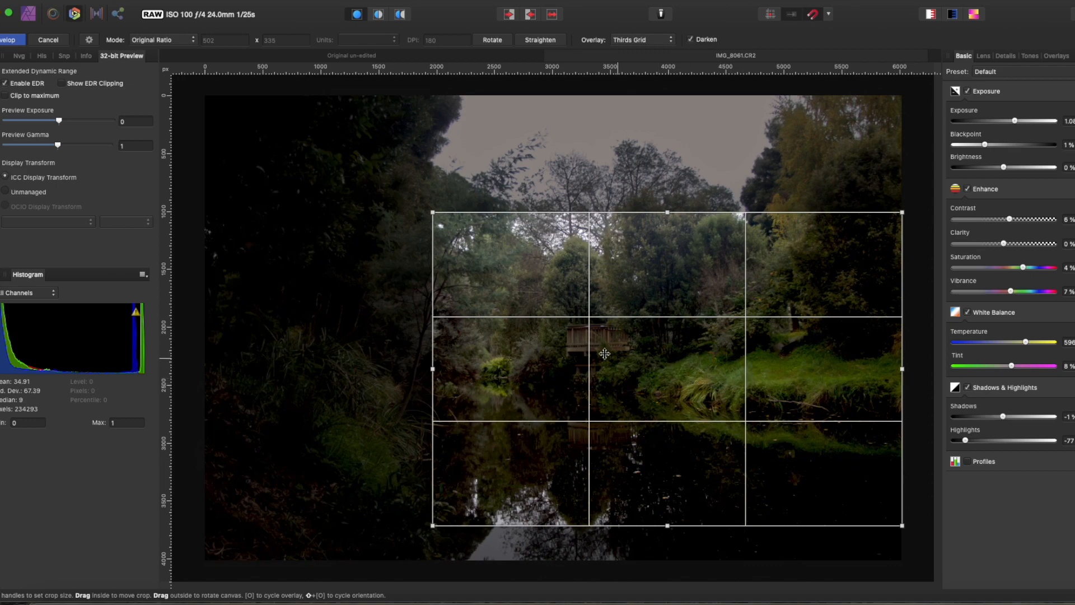
pyautogui.click(816, 392)
pyautogui.moveTo(816, 392); pyautogui.dragTo(817, 394)
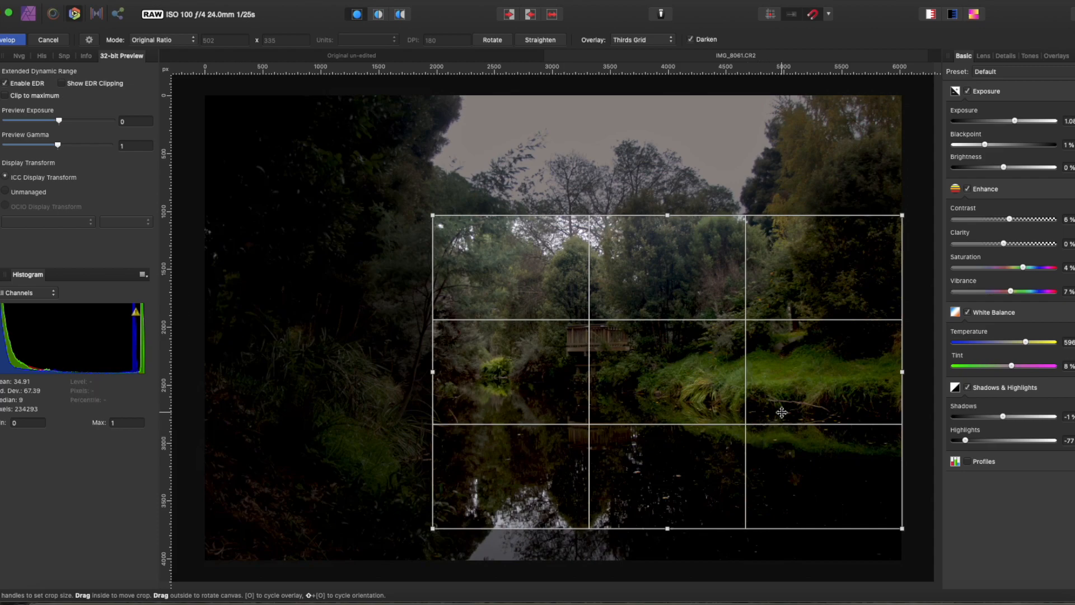
# Step: Try Detail Refinement on the RAW photo with a 98% radius and the maximum amount, and switch it off again
pyautogui.click(984, 56)
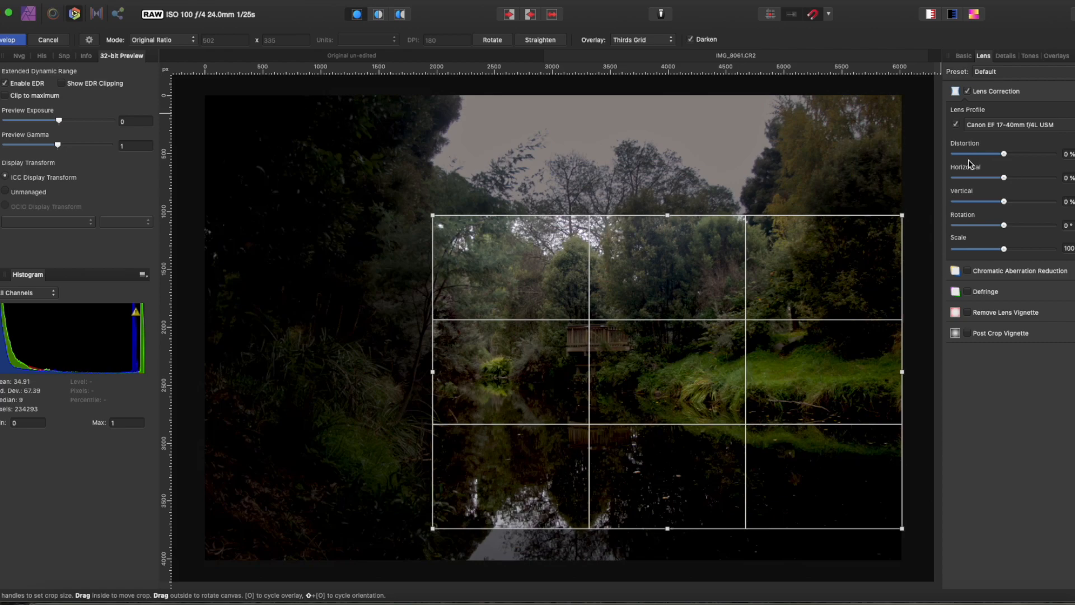
pyautogui.click(1007, 57)
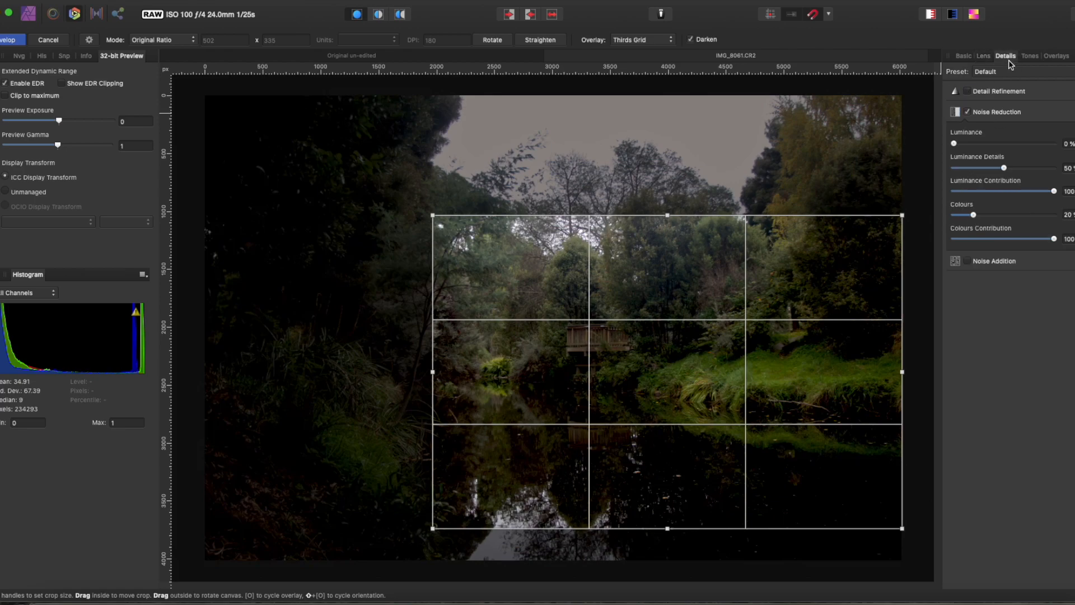
pyautogui.click(968, 91)
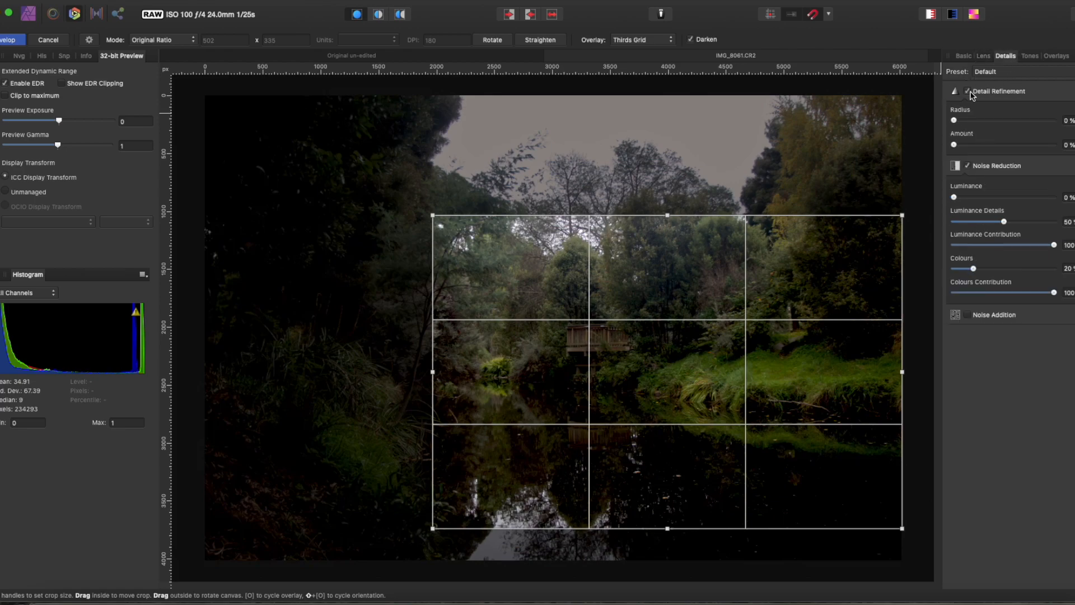
pyautogui.moveTo(954, 120); pyautogui.dragTo(1052, 120)
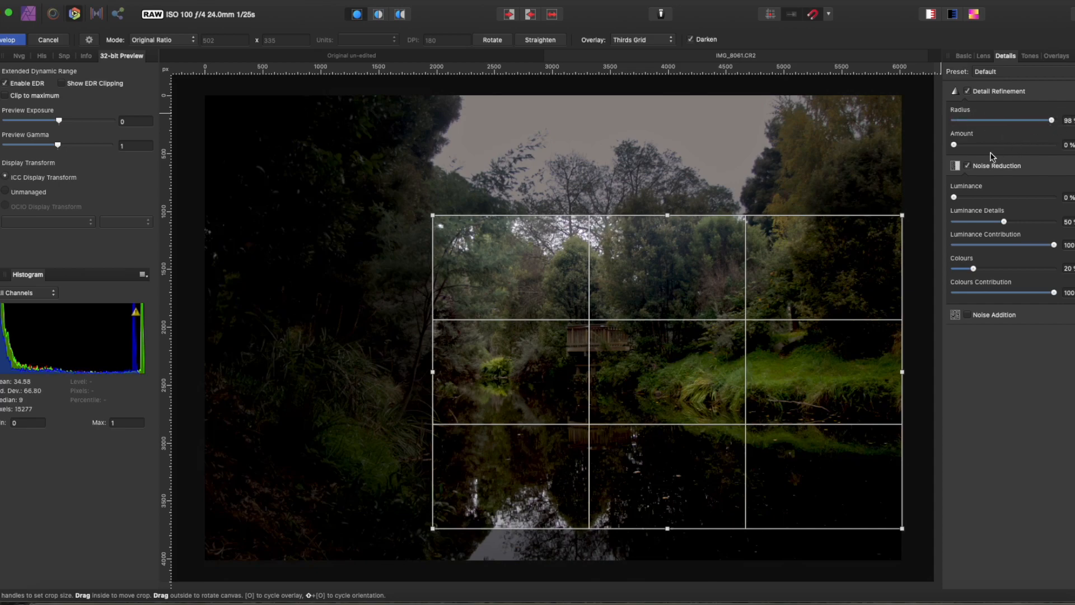
pyautogui.moveTo(954, 145); pyautogui.dragTo(1071, 149)
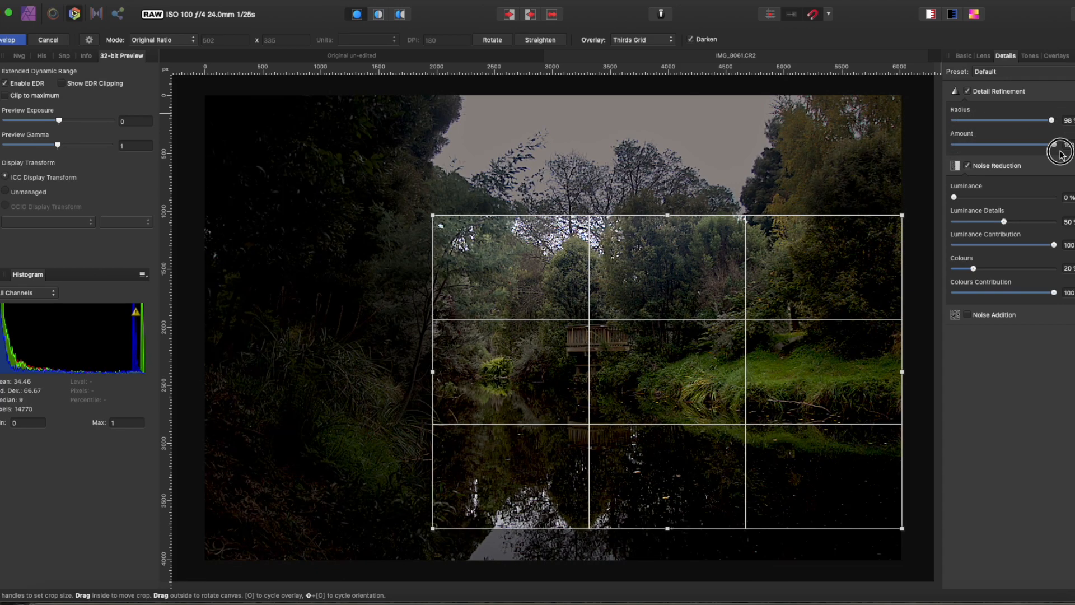
pyautogui.moveTo(1057, 147); pyautogui.dragTo(902, 154)
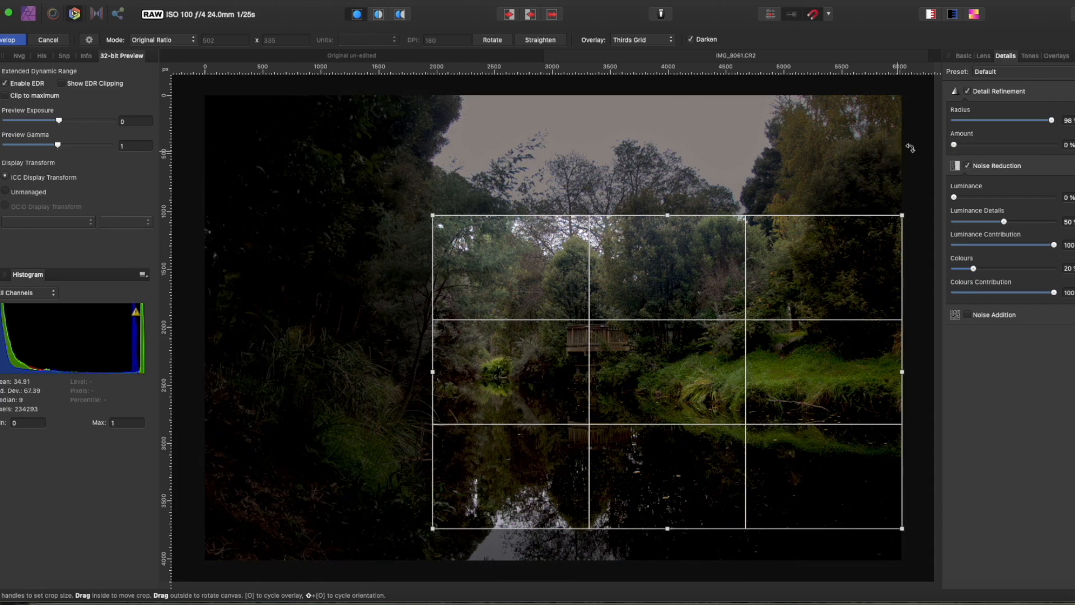
pyautogui.click(969, 91)
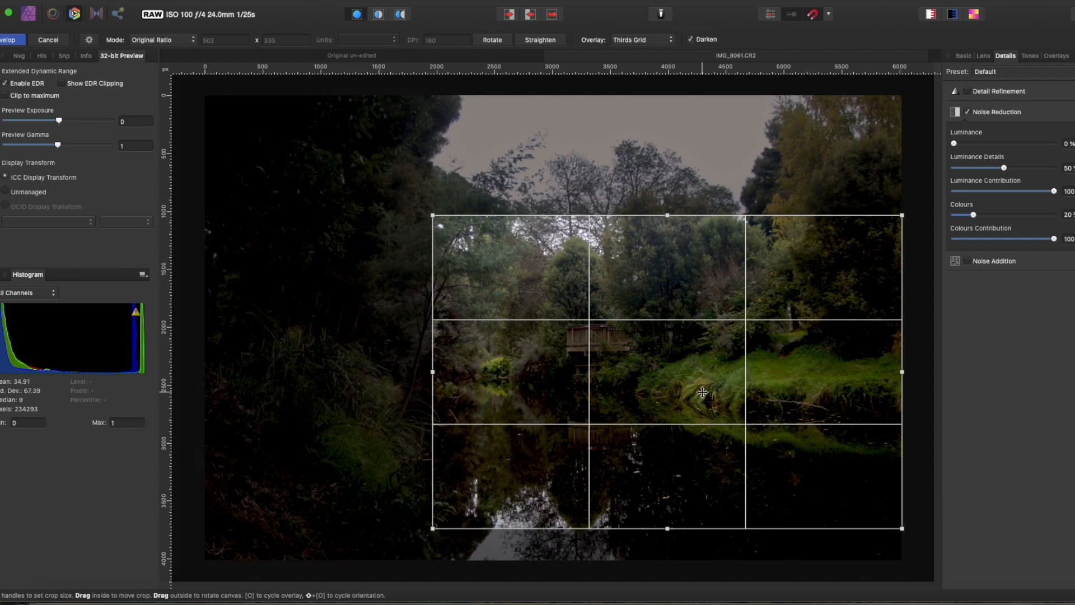
# Step: Shift the crop frame slightly downward, apply the crop and develop the RAW photo
pyautogui.moveTo(703, 392)
pyautogui.mouseDown()
pyautogui.moveTo(706, 381)
pyautogui.moveTo(706, 393)
pyautogui.mouseUp()
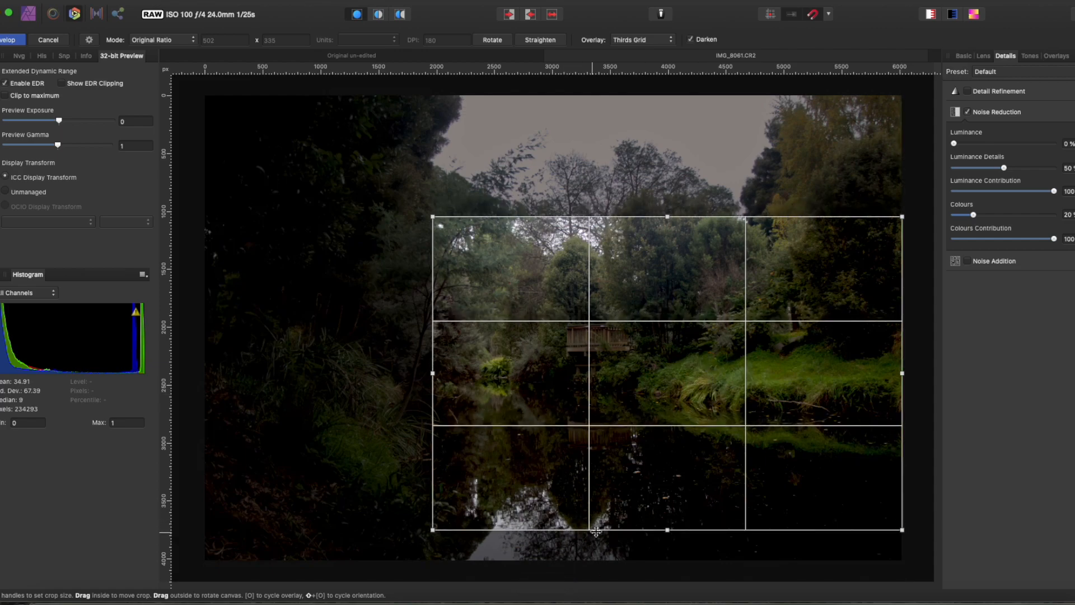
pyautogui.moveTo(657, 242); pyautogui.dragTo(655, 250)
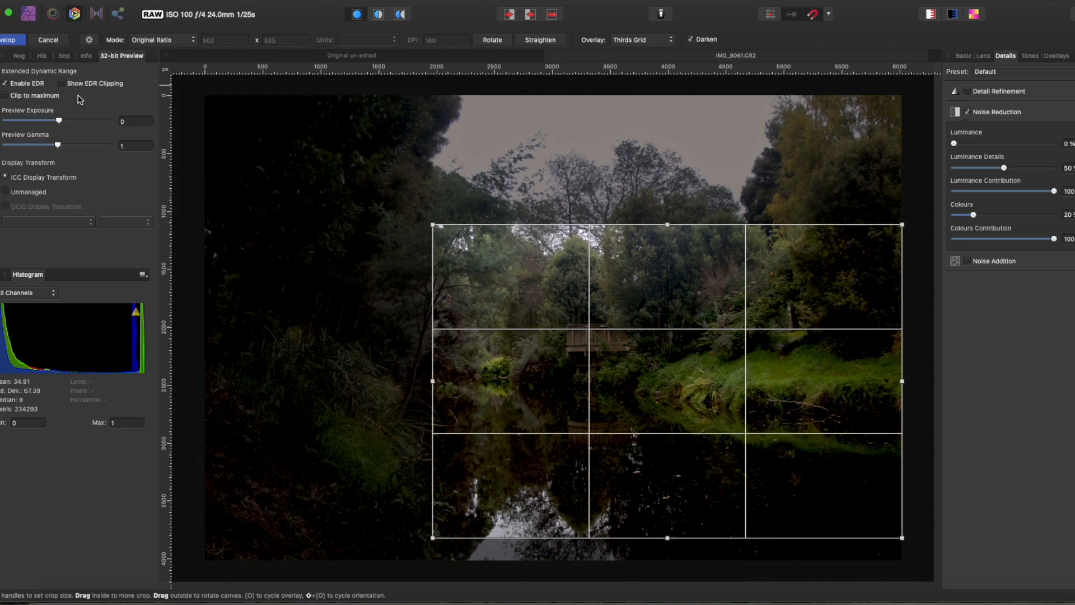
pyautogui.press('Return')
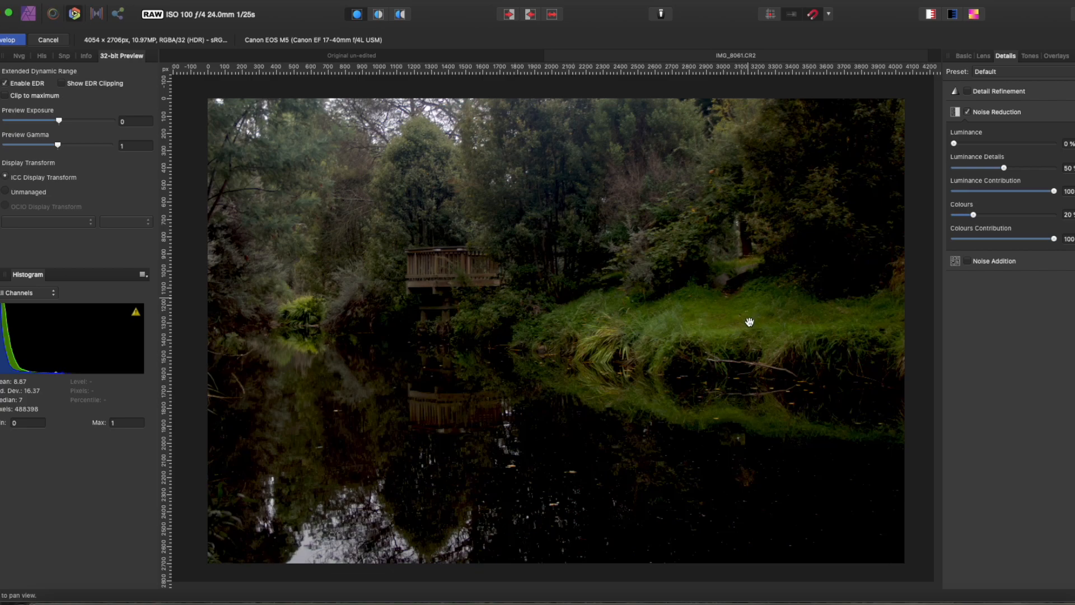
pyautogui.click(11, 41)
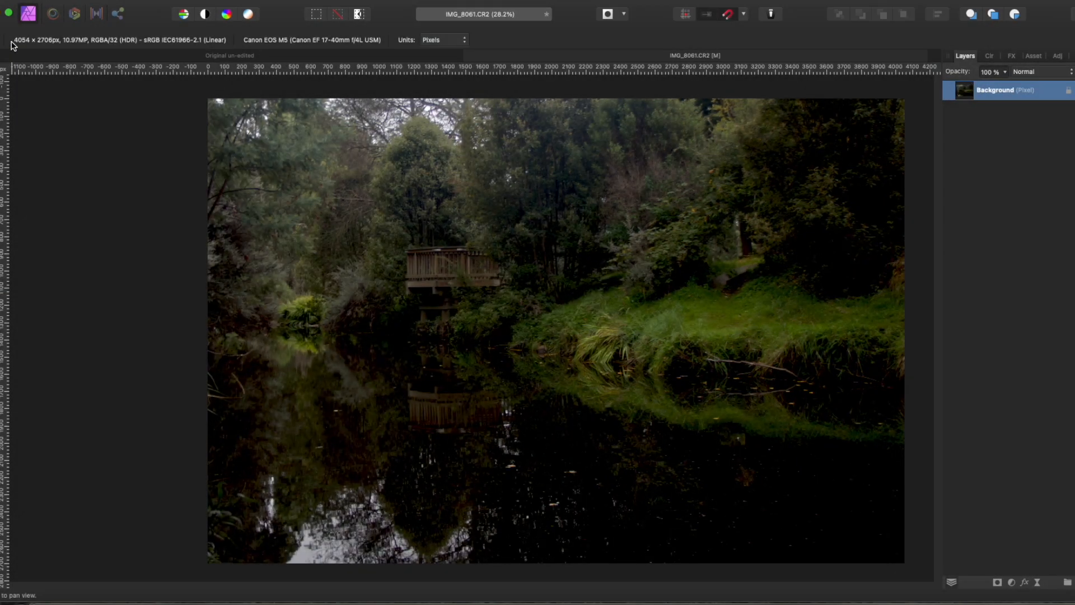
# Step: Add a Brightness / Contrast adjustment layer above the Background using the default preset
pyautogui.moveTo(480, 233); pyautogui.dragTo(422, 238)
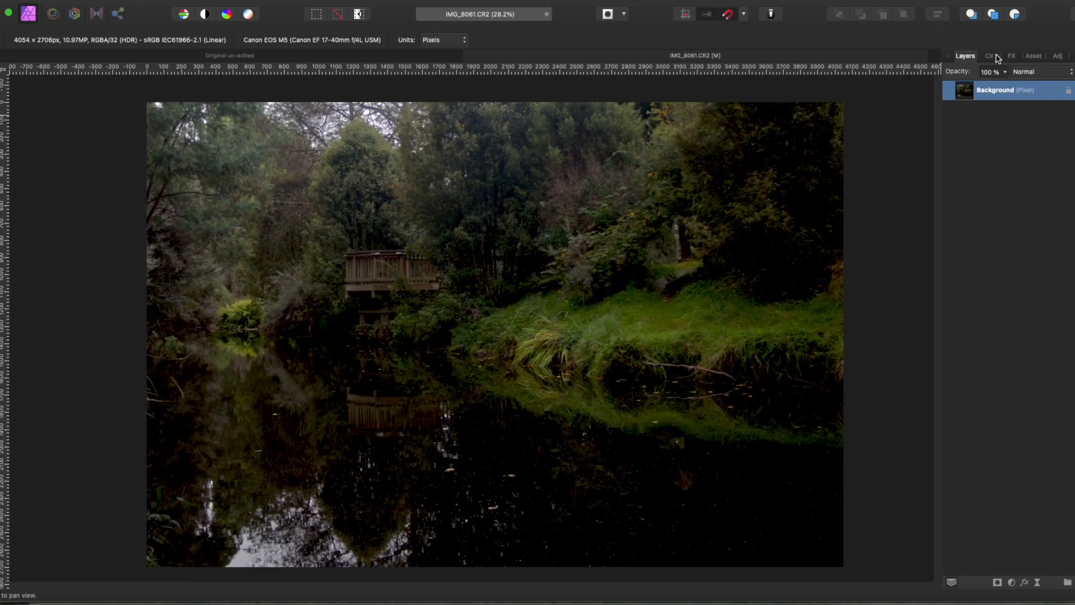
pyautogui.click(1057, 56)
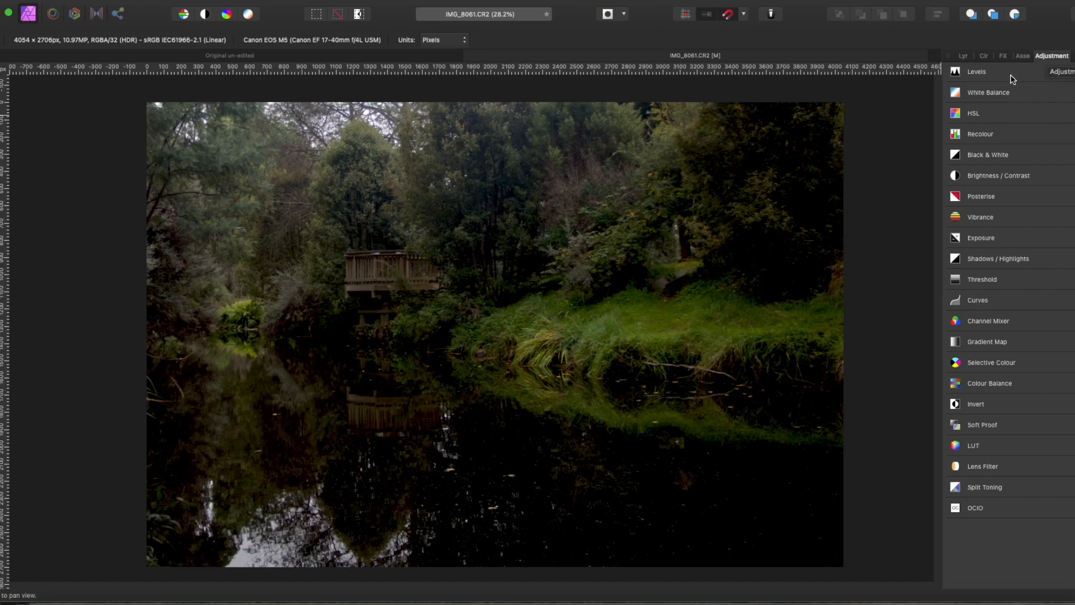
pyautogui.click(965, 56)
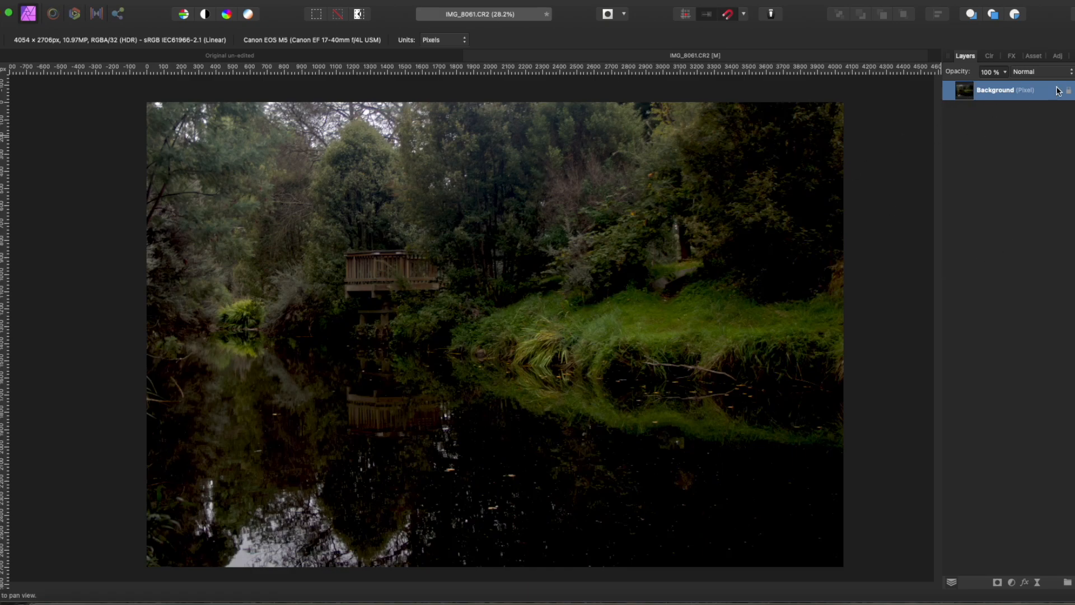
pyautogui.click(1033, 56)
pyautogui.click(1068, 56)
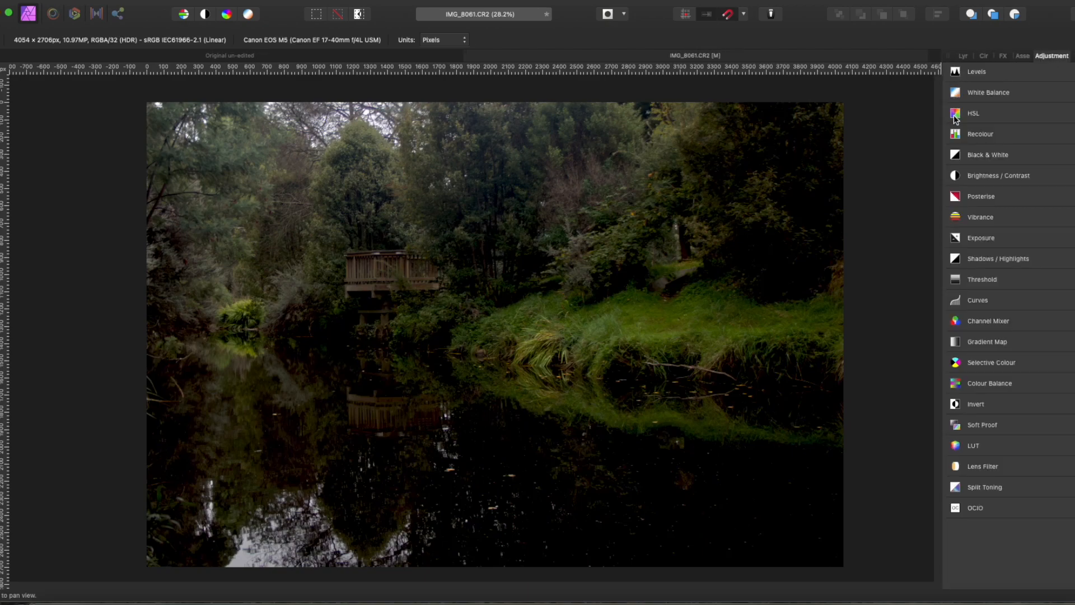
pyautogui.click(972, 178)
pyautogui.click(980, 206)
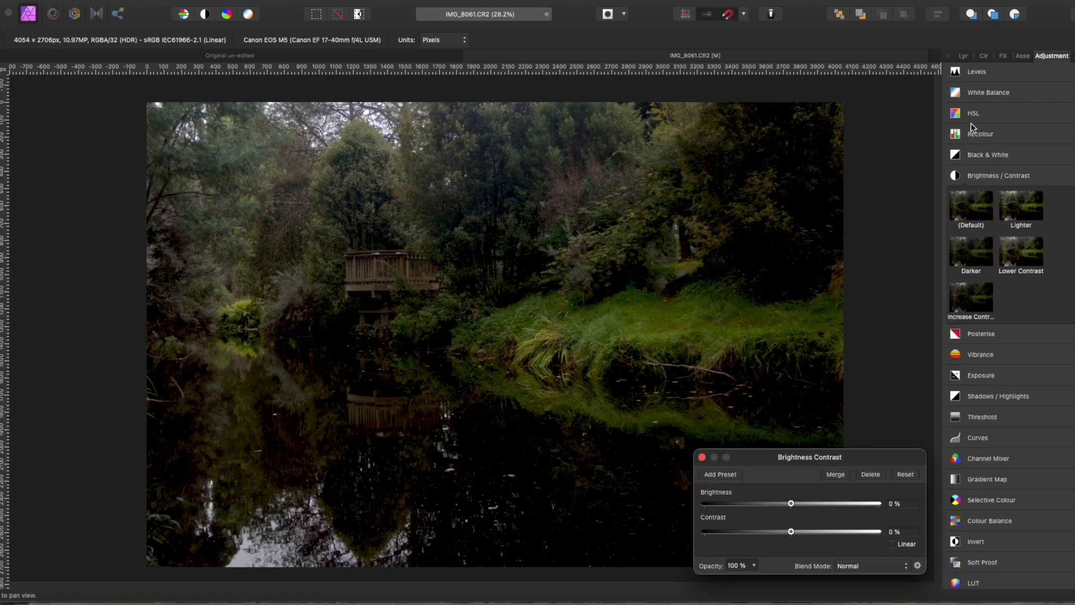
# Step: Raise the adjustment layer's contrast and brightness slightly and close its settings
pyautogui.click(965, 56)
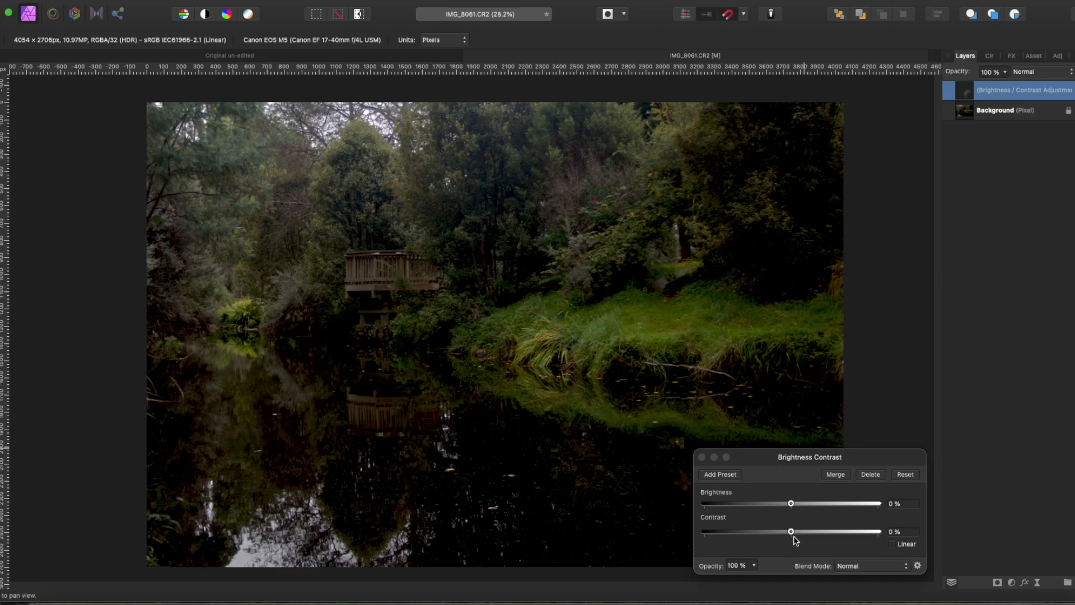
pyautogui.moveTo(794, 535); pyautogui.dragTo(802, 500)
pyautogui.click(703, 457)
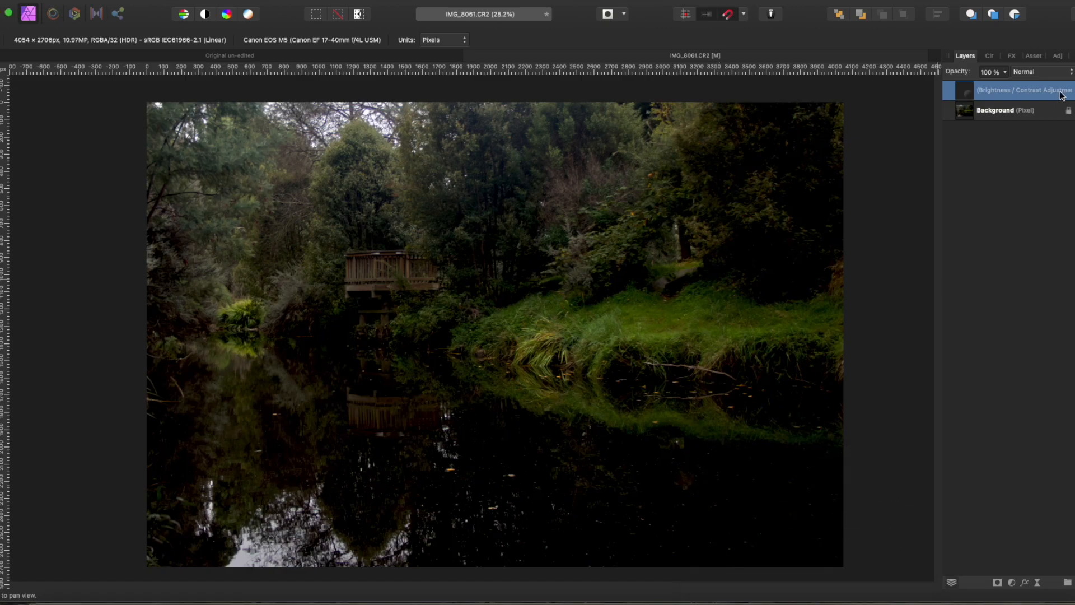
# Step: Add a default Vibrance adjustment layer above the Brightness / Contrast layer with vibrance at 19% and saturation at 13%
pyautogui.click(1055, 56)
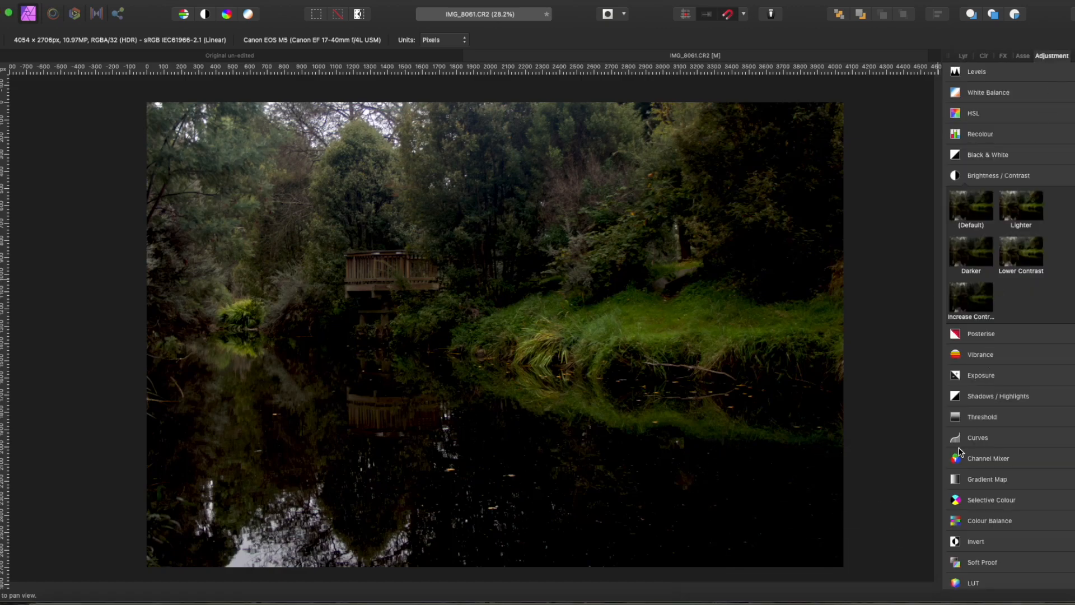
pyautogui.click(988, 359)
pyautogui.click(986, 386)
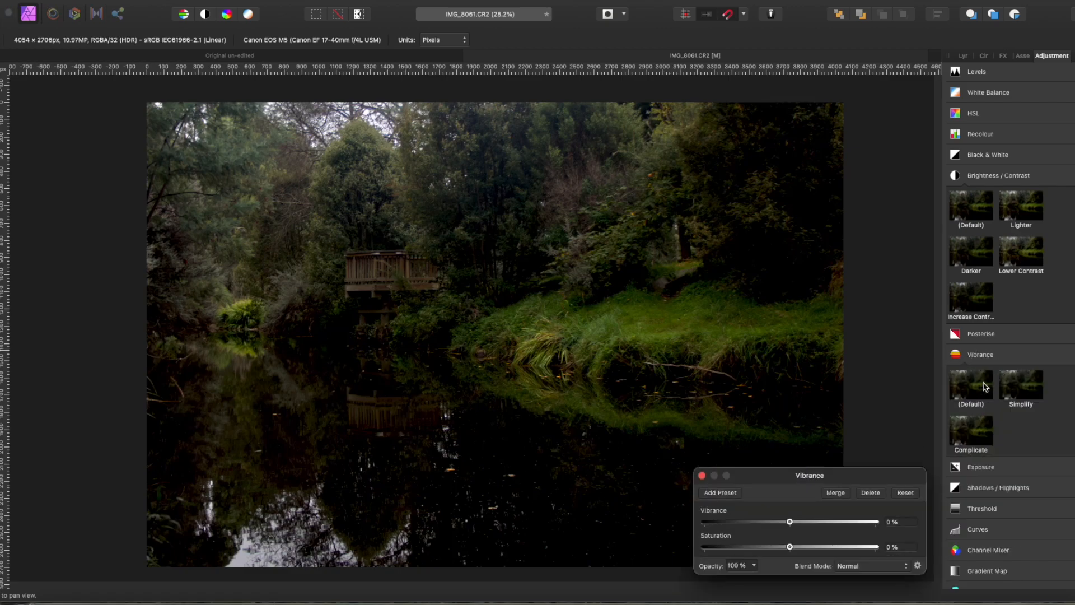
pyautogui.click(964, 56)
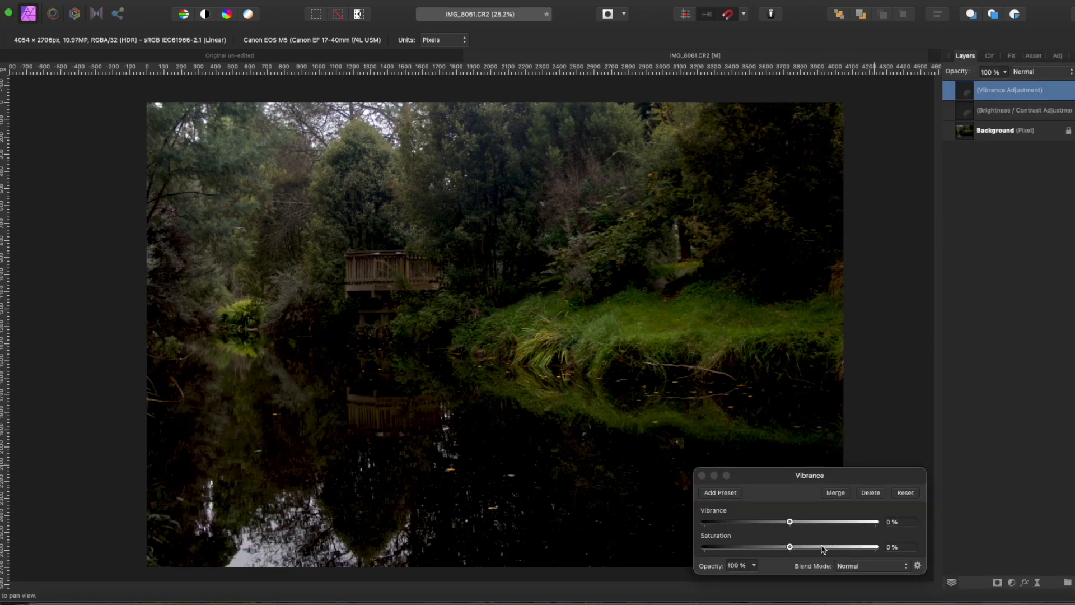
pyautogui.moveTo(789, 522); pyautogui.dragTo(802, 548)
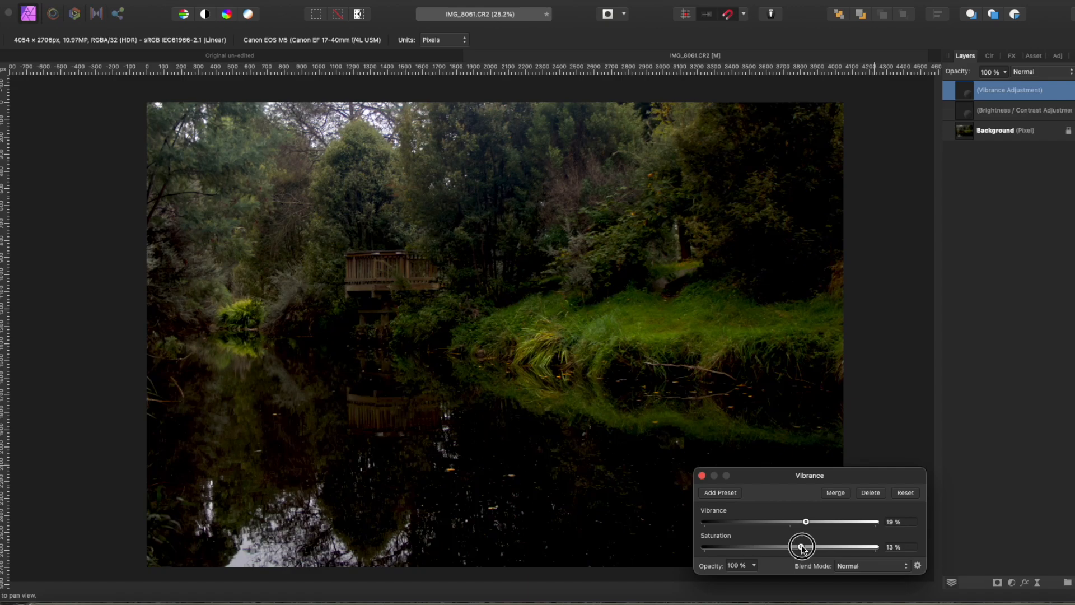
pyautogui.click(703, 476)
# Step: Collapse the Vibrance and Brightness / Contrast preset groups in the list of adjustments
pyautogui.click(1059, 55)
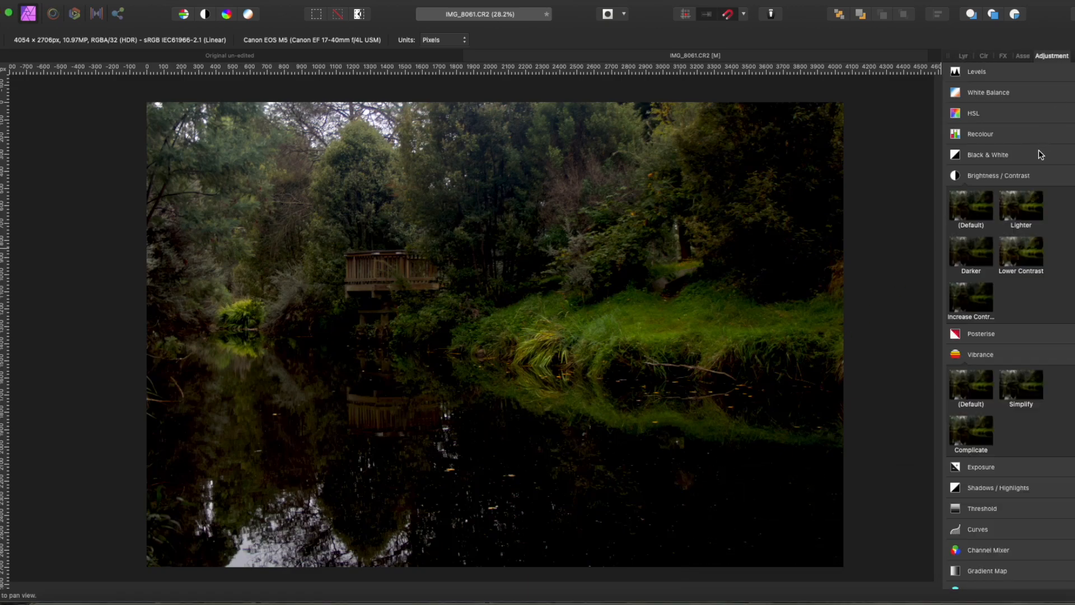
pyautogui.click(976, 347)
pyautogui.click(984, 178)
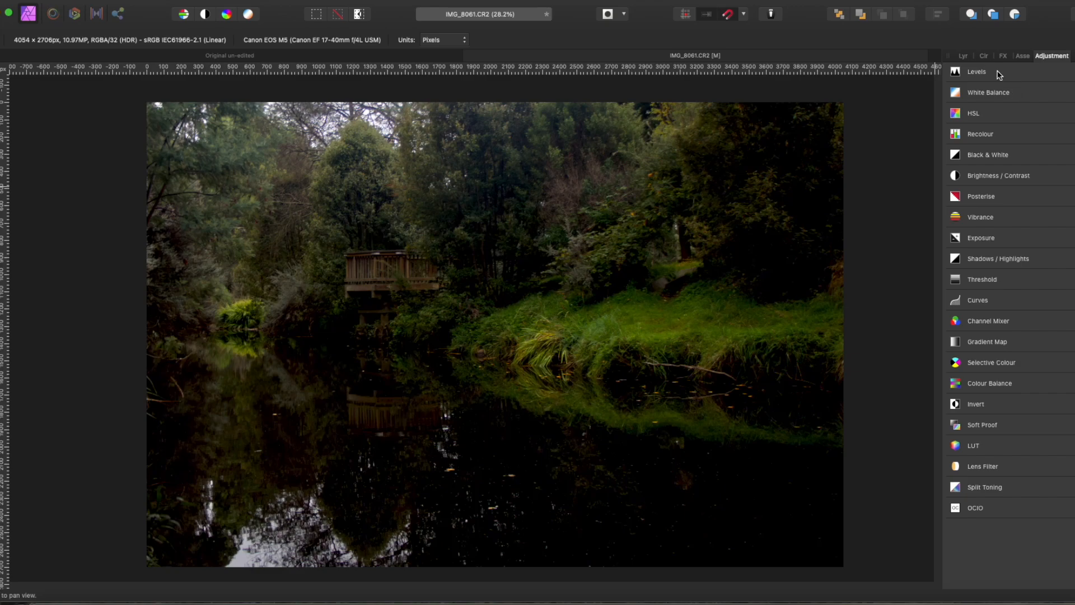
# Step: Place the plume4.png fog asset from Fog Overlays by Paper Farms onto the middle of the photo
pyautogui.click(1022, 56)
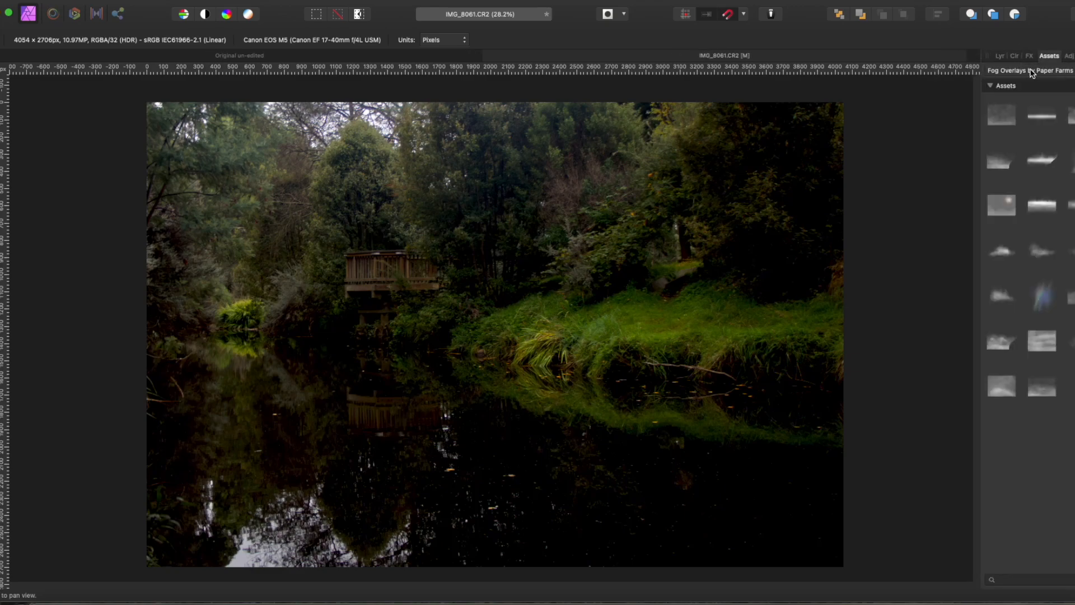
pyautogui.click(1023, 72)
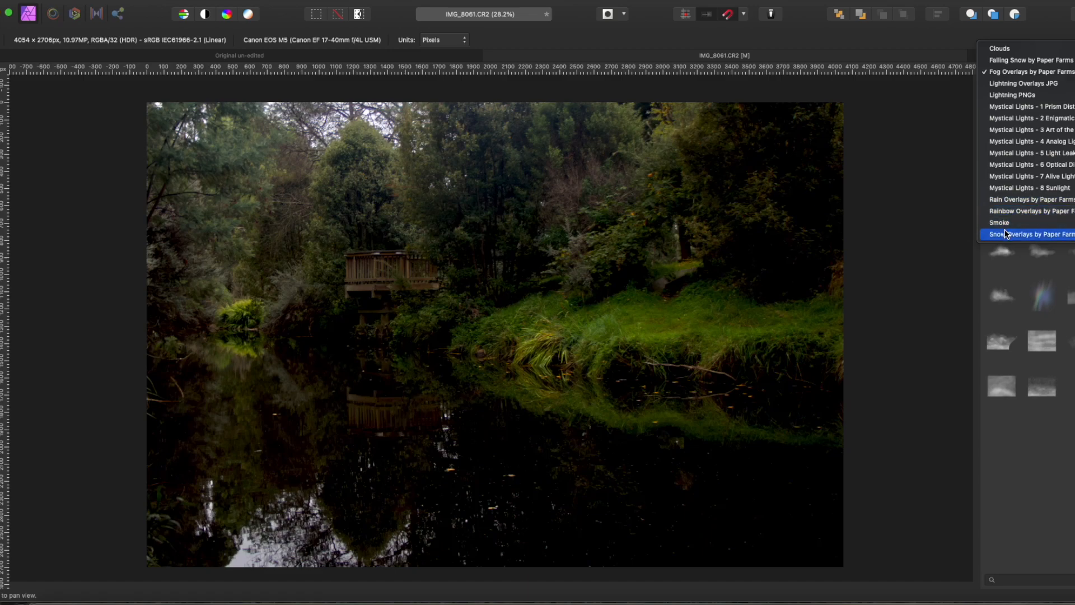
pyautogui.click(1050, 74)
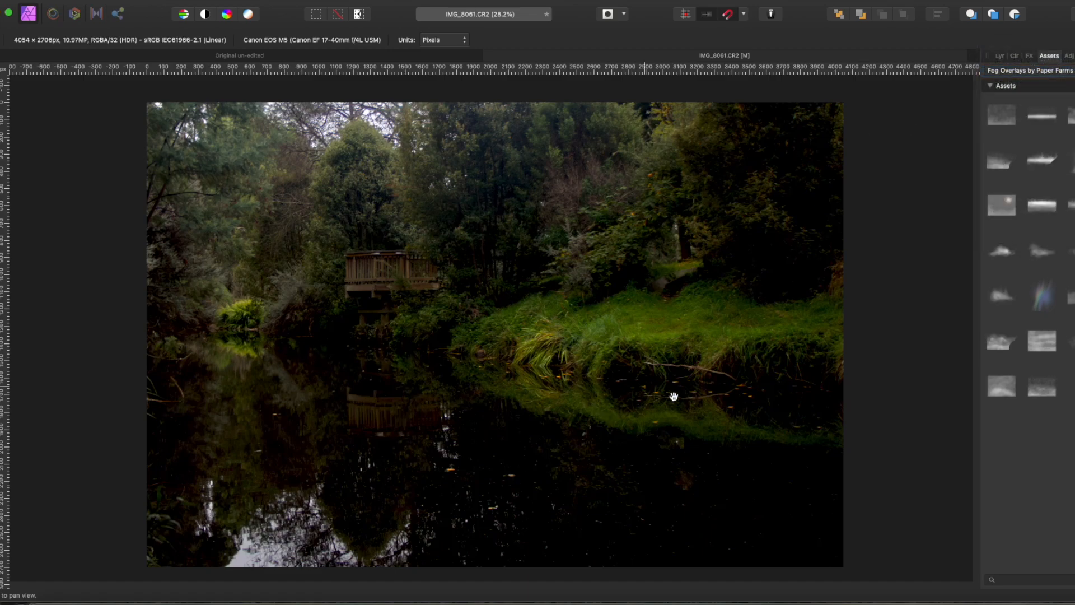
pyautogui.moveTo(1001, 297); pyautogui.dragTo(477, 316)
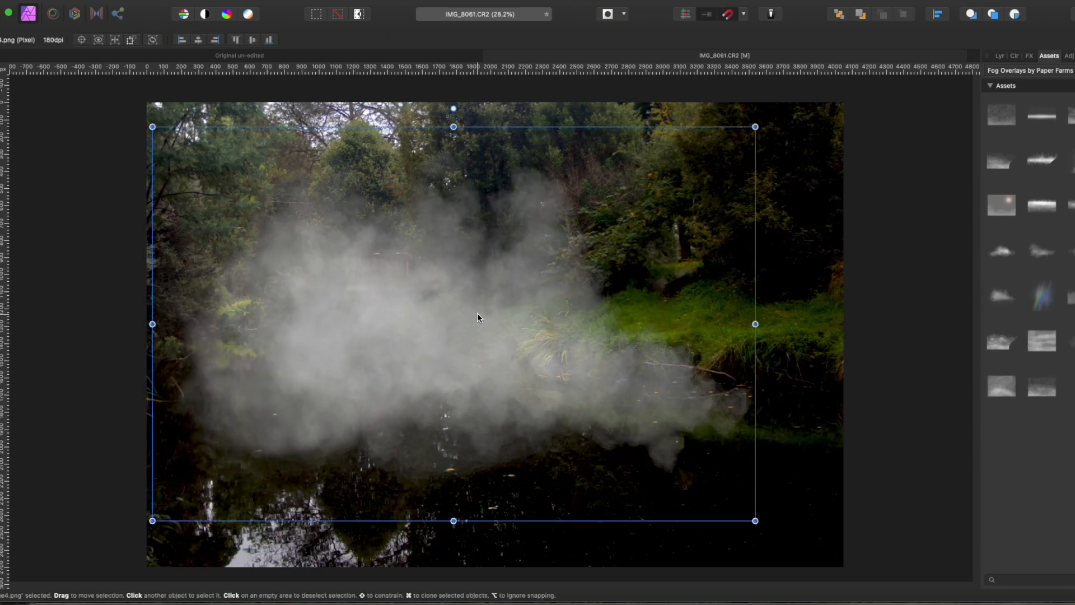
# Step: Scale the plume4.png fog down proportionally and move it over the trees in the photo's upper-right corner
pyautogui.moveTo(756, 127); pyautogui.dragTo(610, 250)
pyautogui.moveTo(301, 405); pyautogui.dragTo(596, 124)
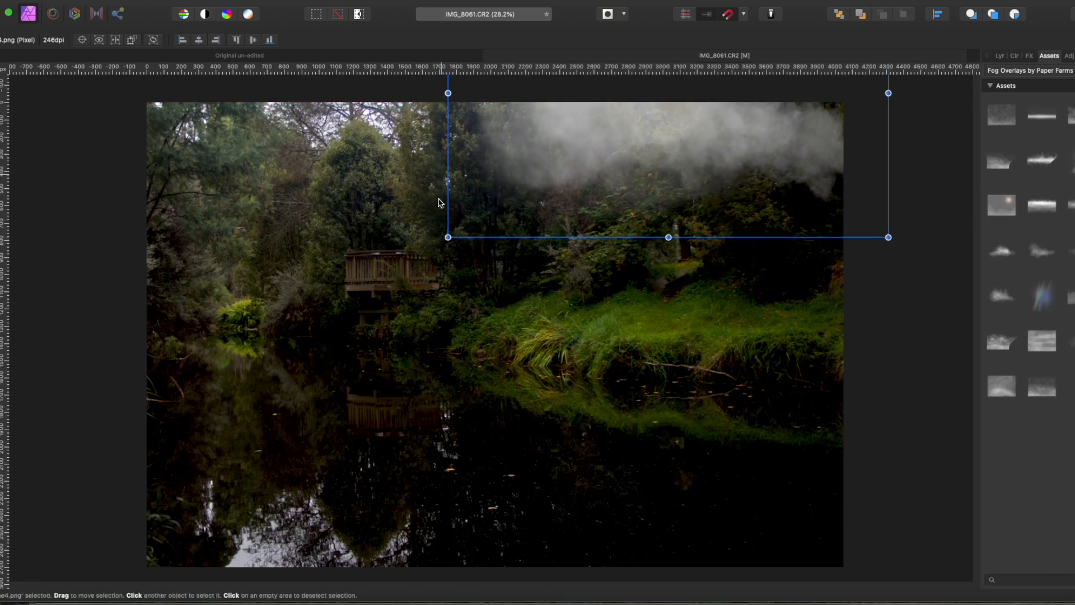
pyautogui.moveTo(448, 238); pyautogui.dragTo(427, 250)
pyautogui.moveTo(613, 186); pyautogui.dragTo(635, 178)
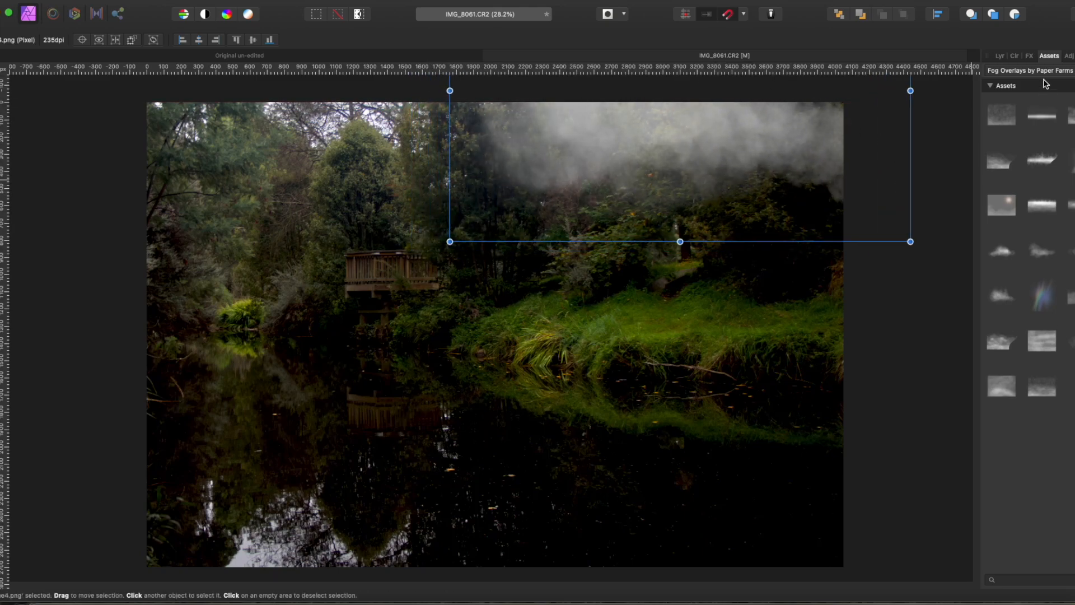
# Step: Set the plume4.png layer's blend mode to Screen and its opacity to 27%
pyautogui.click(1003, 56)
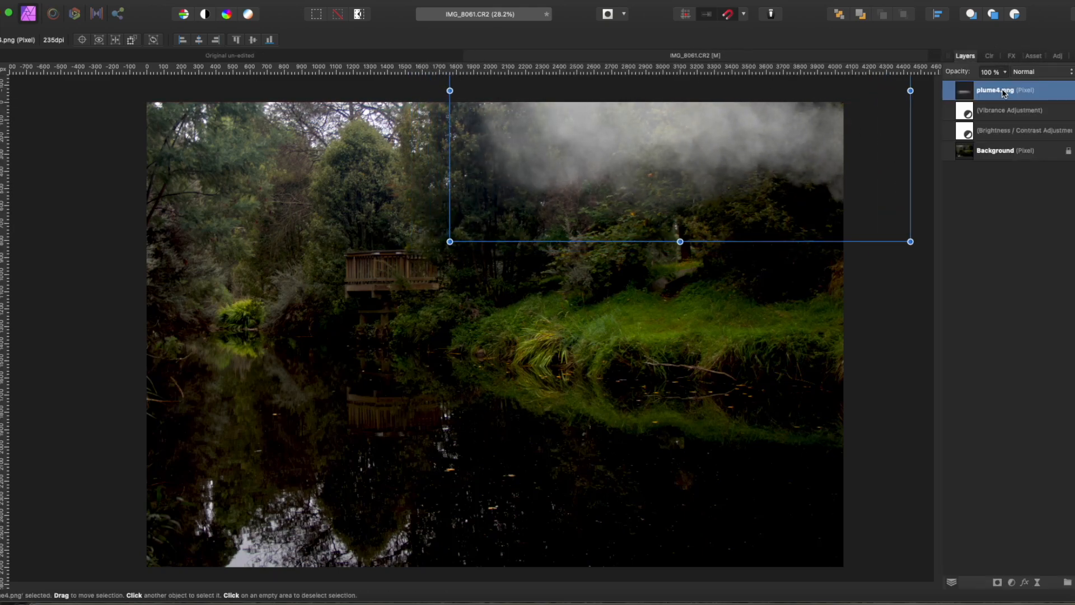
pyautogui.click(1027, 72)
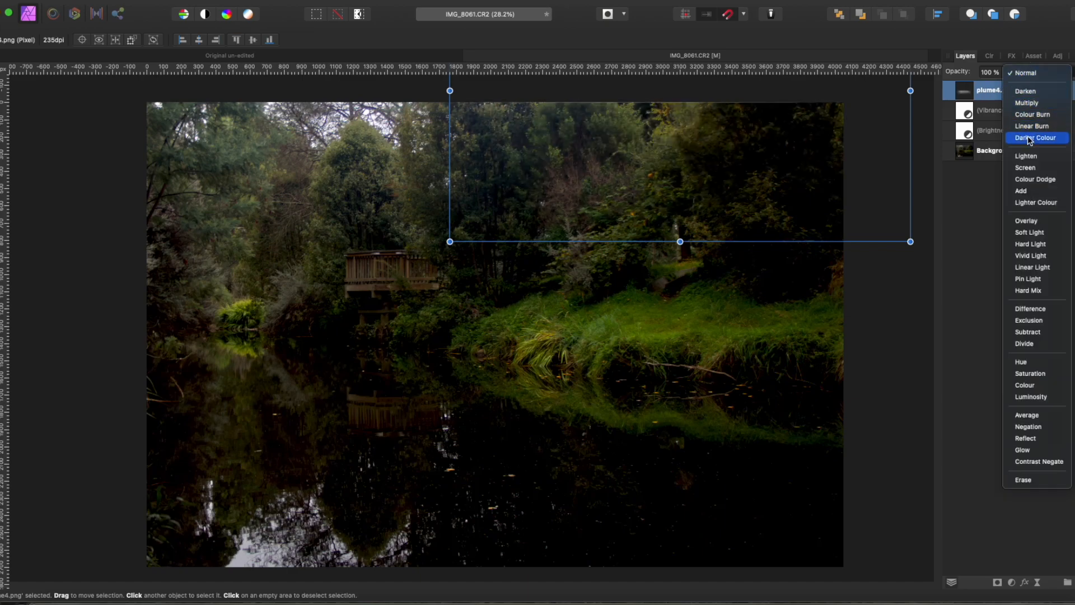
pyautogui.click(1031, 173)
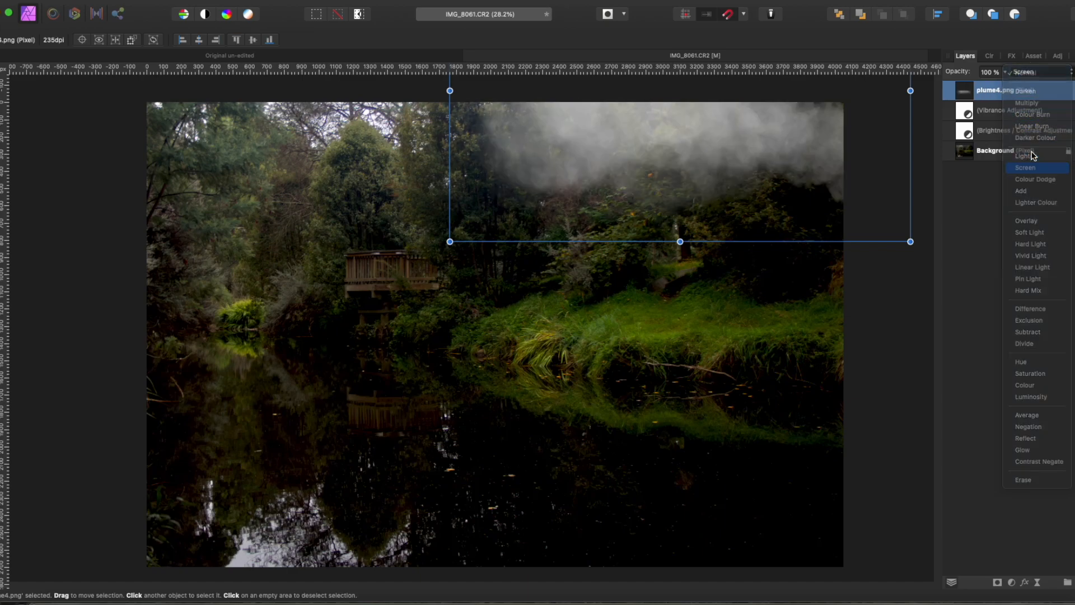
pyautogui.click(1004, 74)
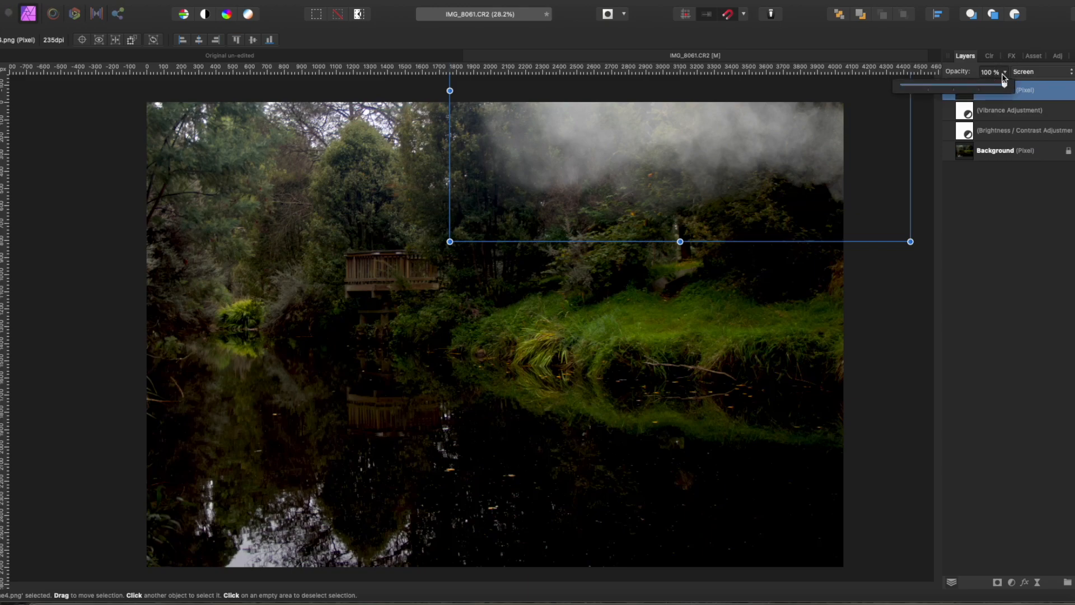
pyautogui.moveTo(1006, 88); pyautogui.dragTo(933, 86)
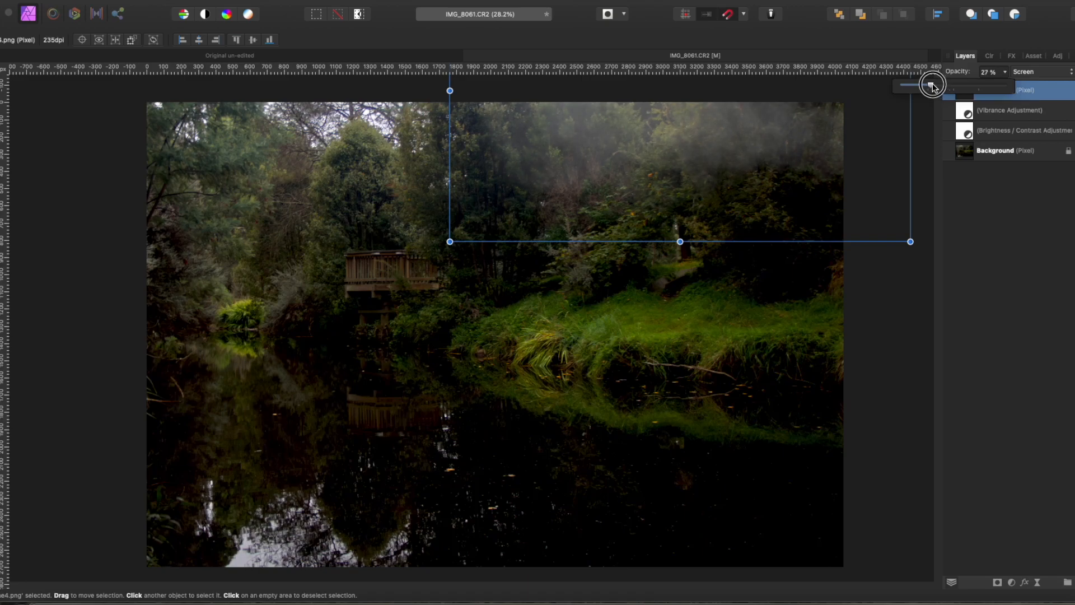
pyautogui.moveTo(932, 86); pyautogui.dragTo(932, 87)
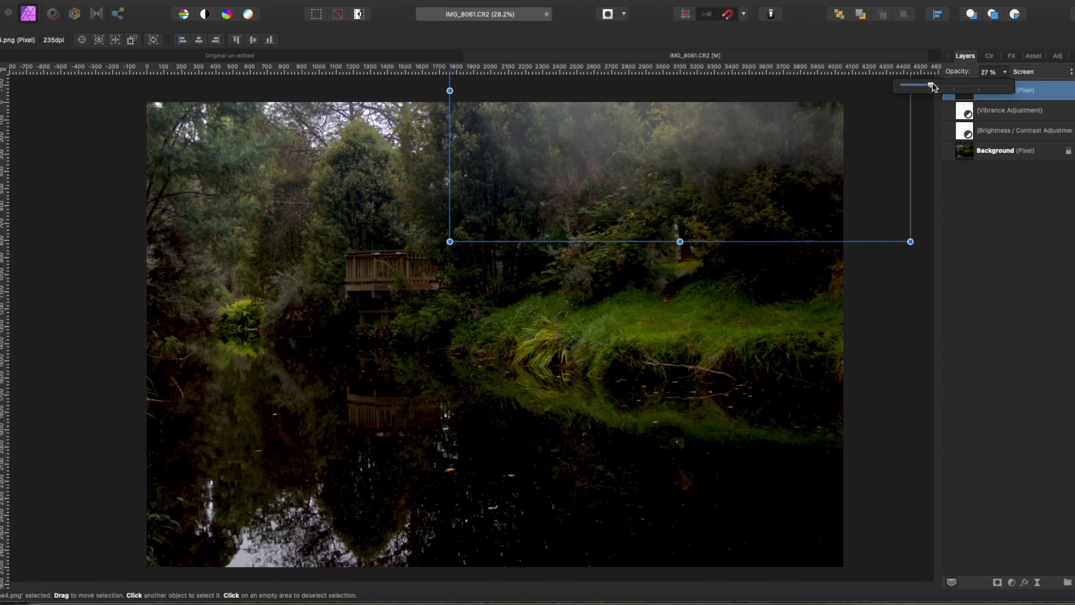
# Step: Duplicate the plume4.png fog over the trees in the photo's upper-left area and deselect it
pyautogui.click(592, 326)
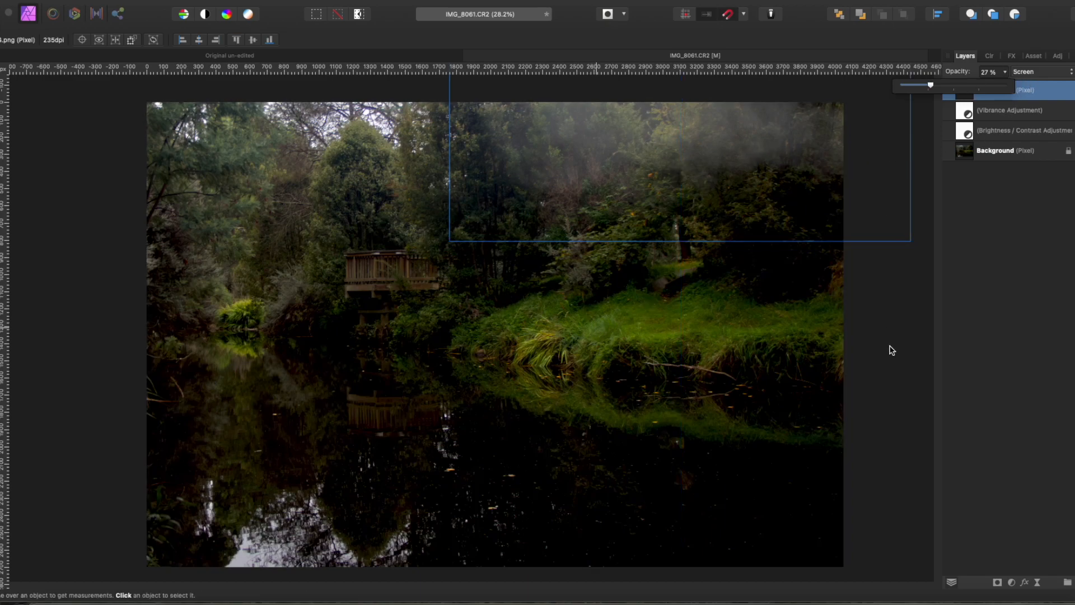
pyautogui.moveTo(739, 181)
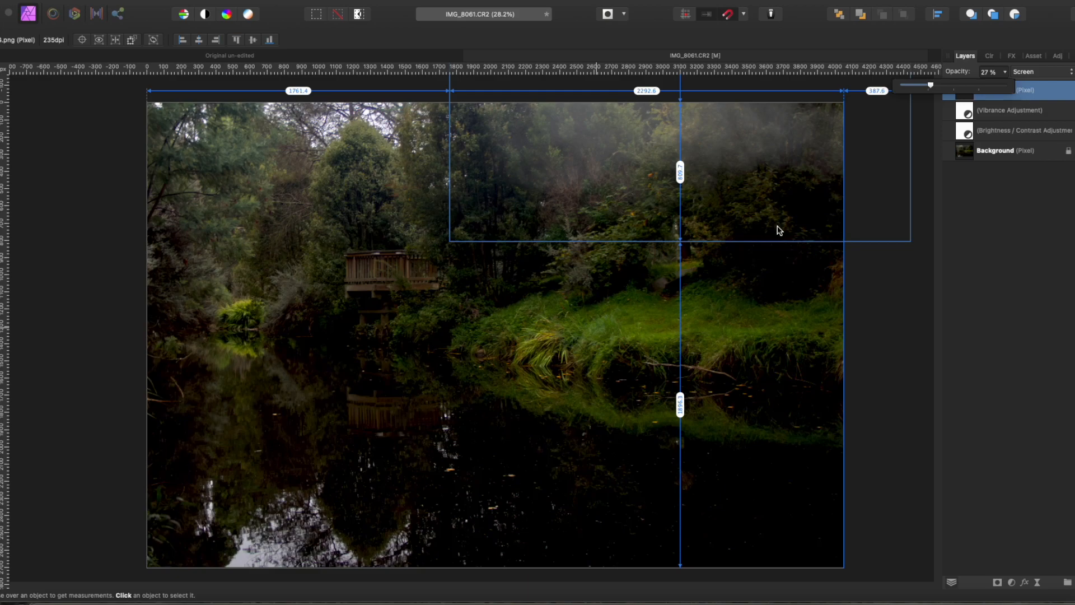
pyautogui.moveTo(776, 212)
pyautogui.mouseDown()
pyautogui.moveTo(781, 199)
pyautogui.moveTo(664, 161)
pyautogui.moveTo(444, 163)
pyautogui.moveTo(439, 154)
pyautogui.mouseUp()
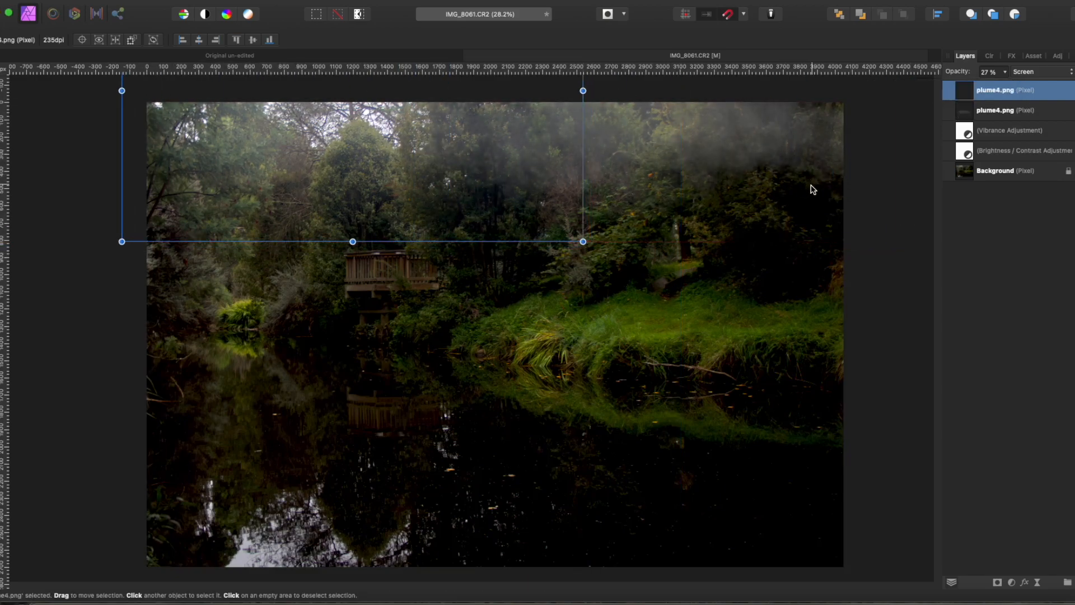
pyautogui.click(863, 266)
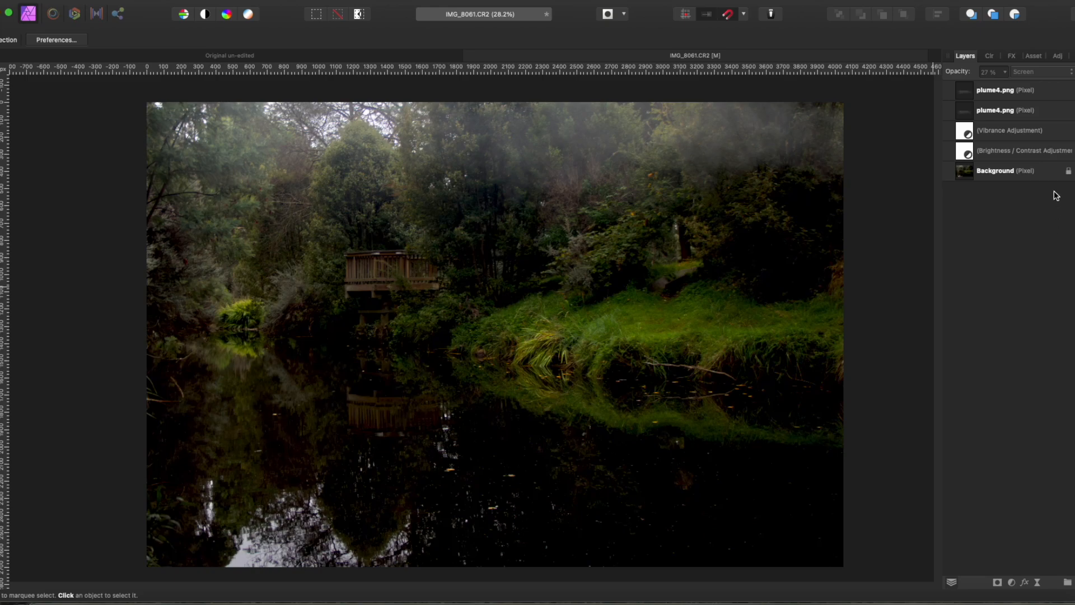
# Step: Place the rising_plumes.png fog asset from the same fog overlays over the water in the photo's lower part
pyautogui.click(1034, 56)
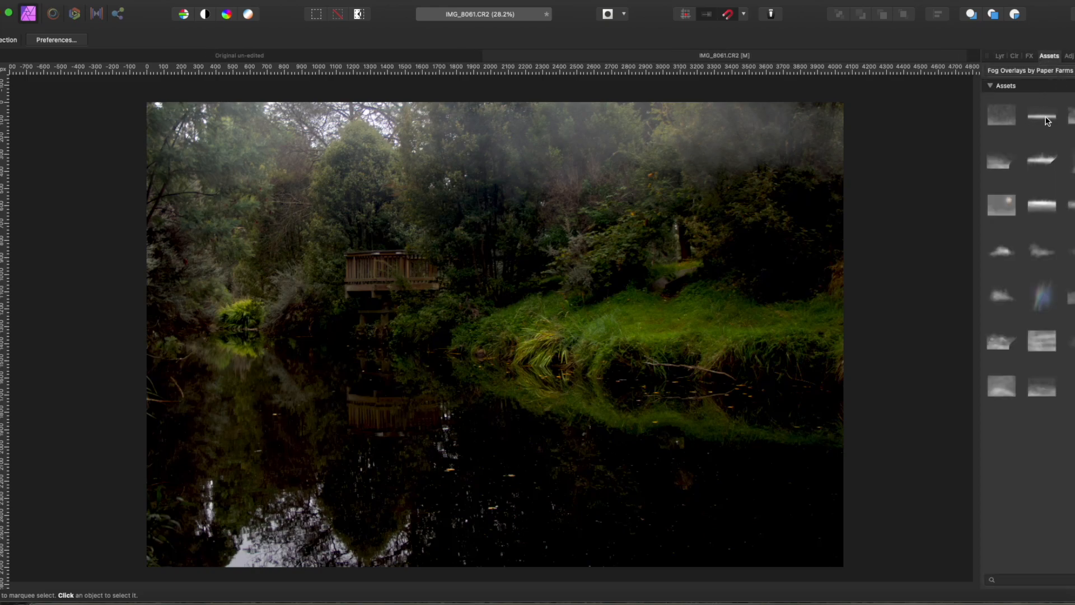
pyautogui.moveTo(1042, 164); pyautogui.dragTo(490, 535)
pyautogui.moveTo(490, 533); pyautogui.dragTo(1060, 184)
pyautogui.moveTo(1003, 339); pyautogui.dragTo(506, 479)
# Step: Enlarge the rising_plumes.png fog proportionally to the photo's full width and shift it slightly down
pyautogui.scroll(-3, 720, 384)
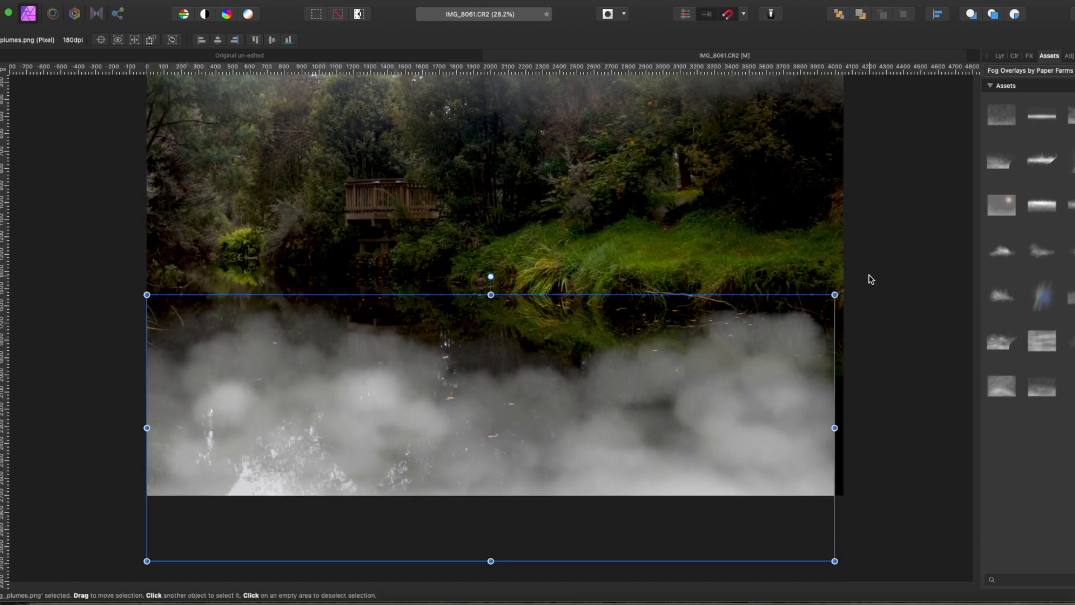
pyautogui.moveTo(835, 294); pyautogui.dragTo(844, 291)
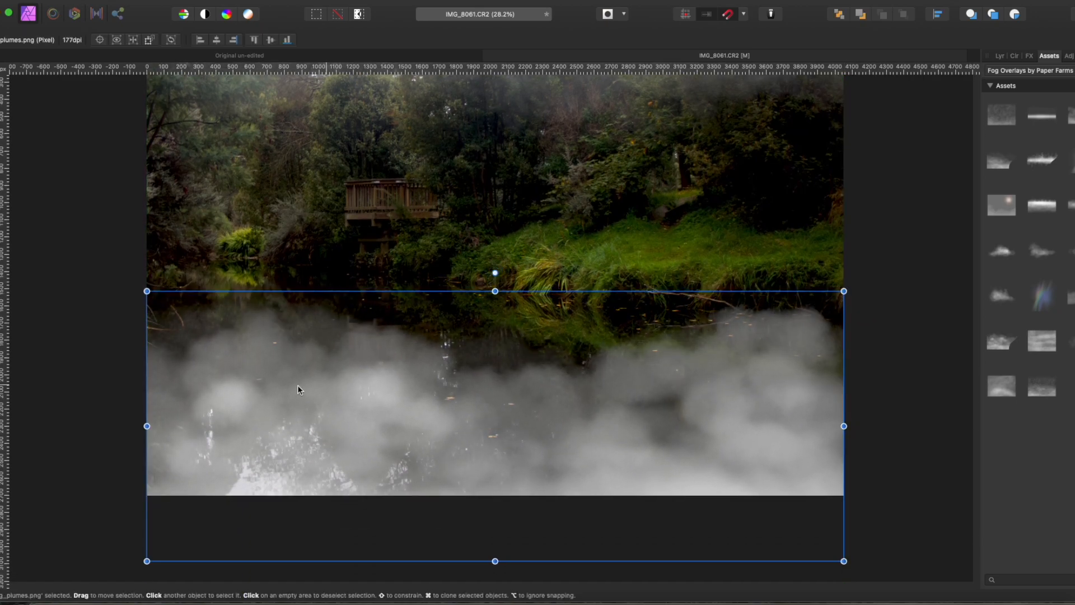
pyautogui.moveTo(296, 396); pyautogui.dragTo(296, 407)
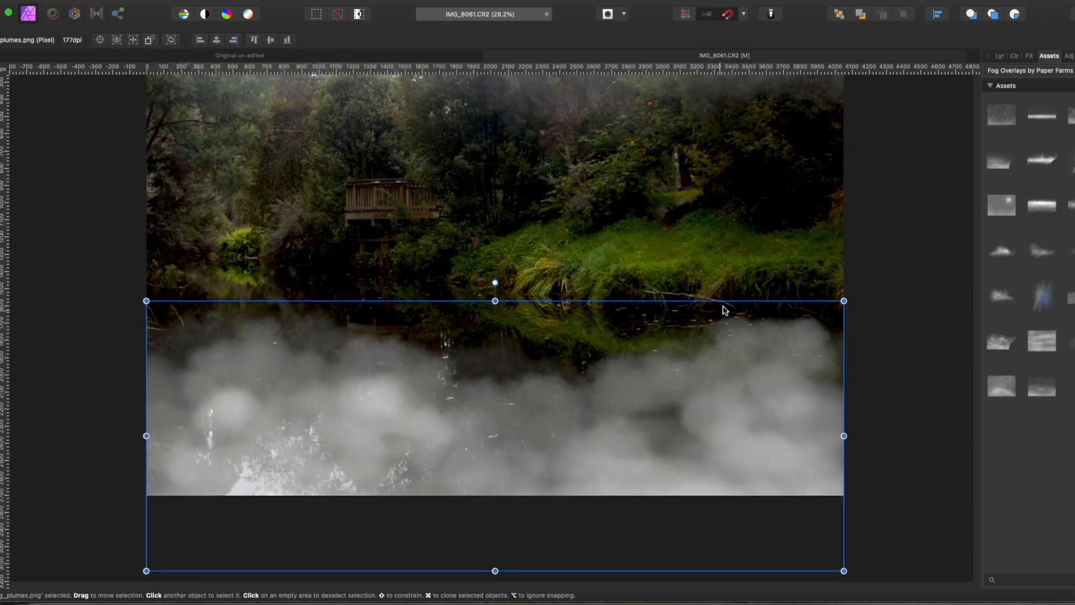
# Step: Set the rising_plumes.png layer to the Screen blend mode with 15% opacity and deselect it
pyautogui.click(1000, 55)
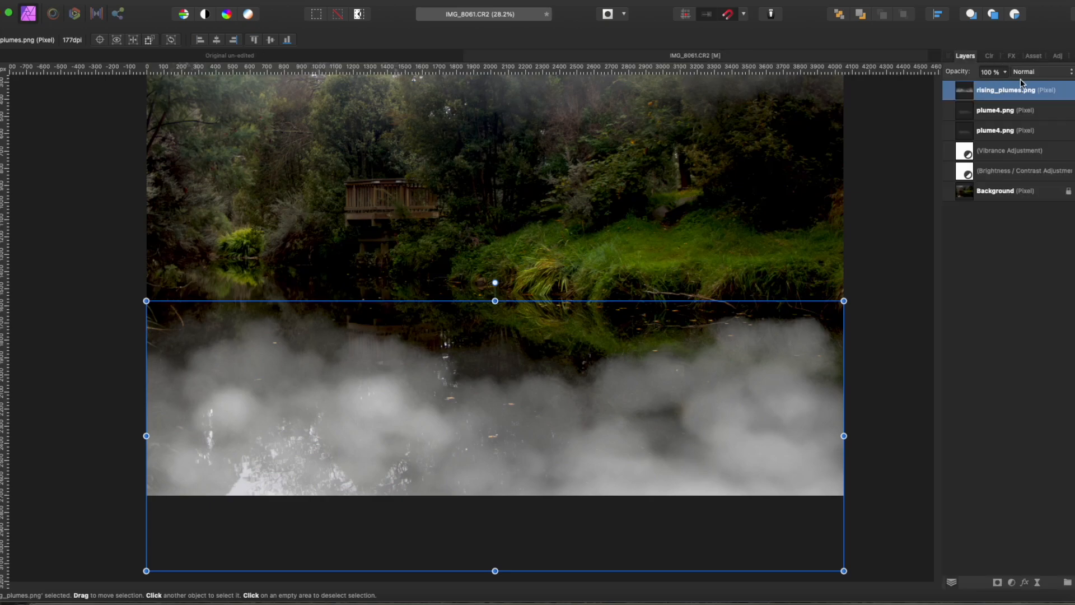
pyautogui.click(1025, 72)
pyautogui.click(1027, 168)
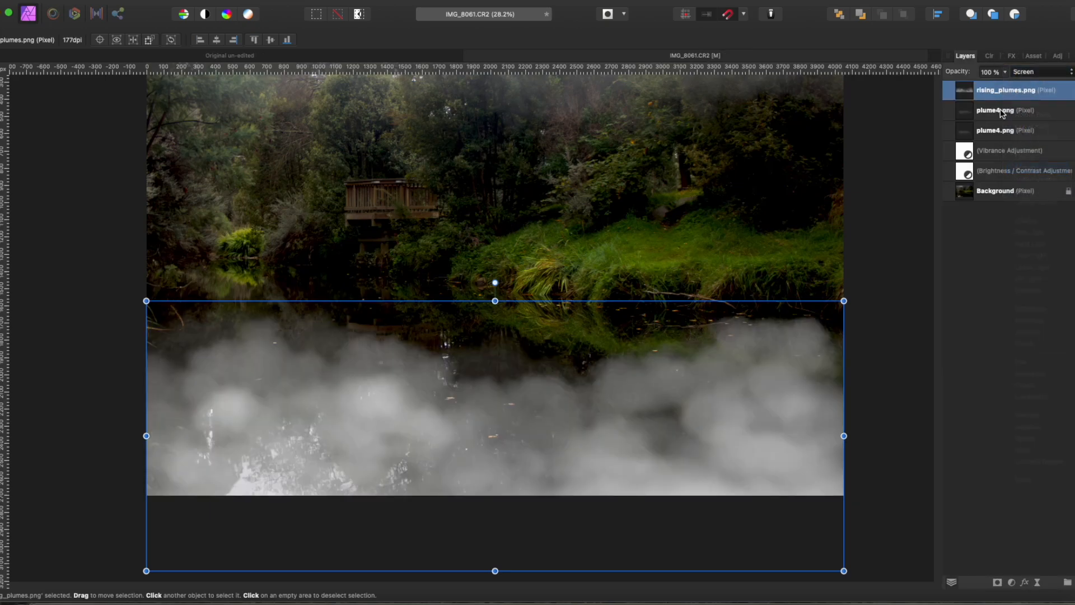
pyautogui.click(1006, 72)
pyautogui.moveTo(1007, 88); pyautogui.dragTo(921, 92)
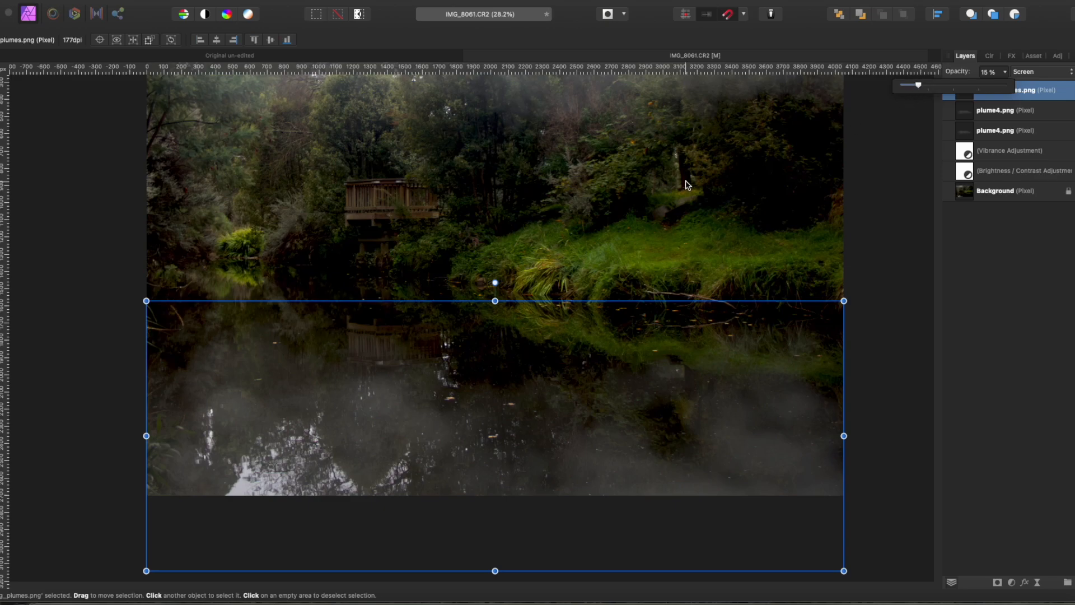
pyautogui.click(859, 236)
pyautogui.scroll(3, 860, 252)
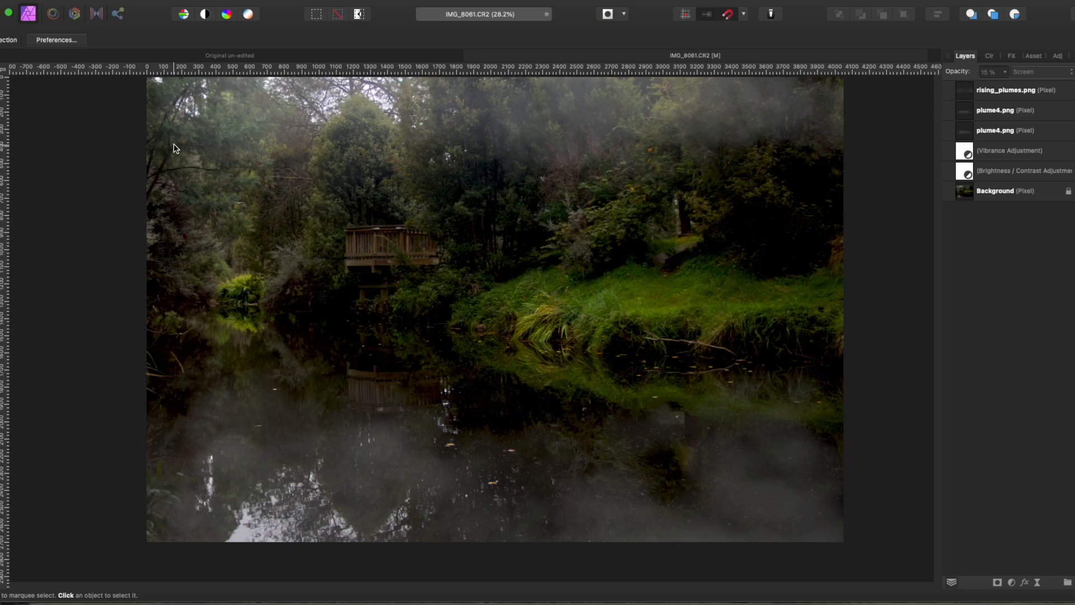
pyautogui.scroll(1, 103, 274)
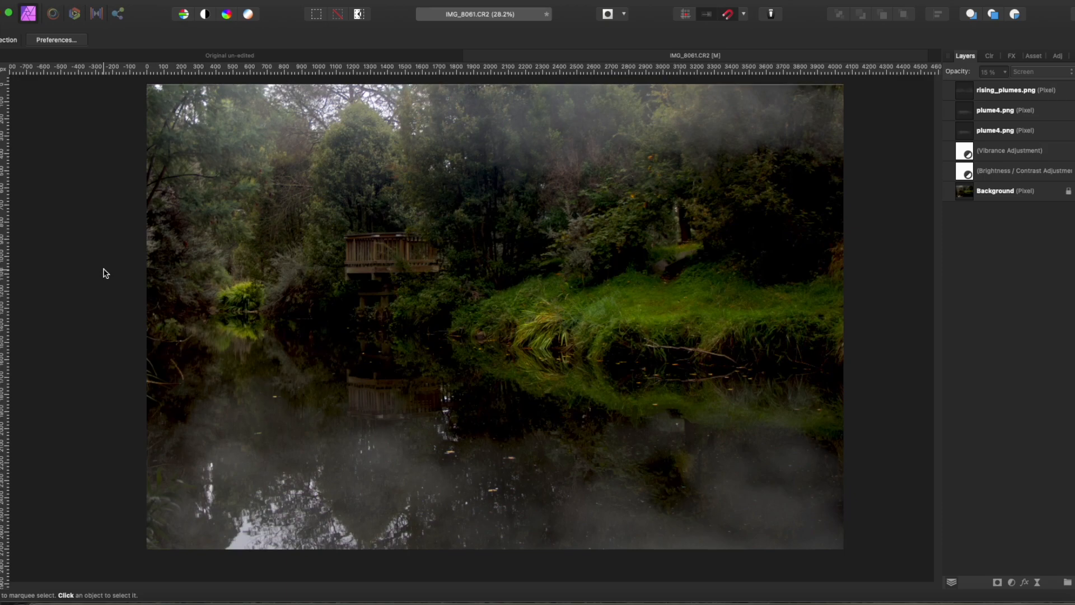
pyautogui.press('c')
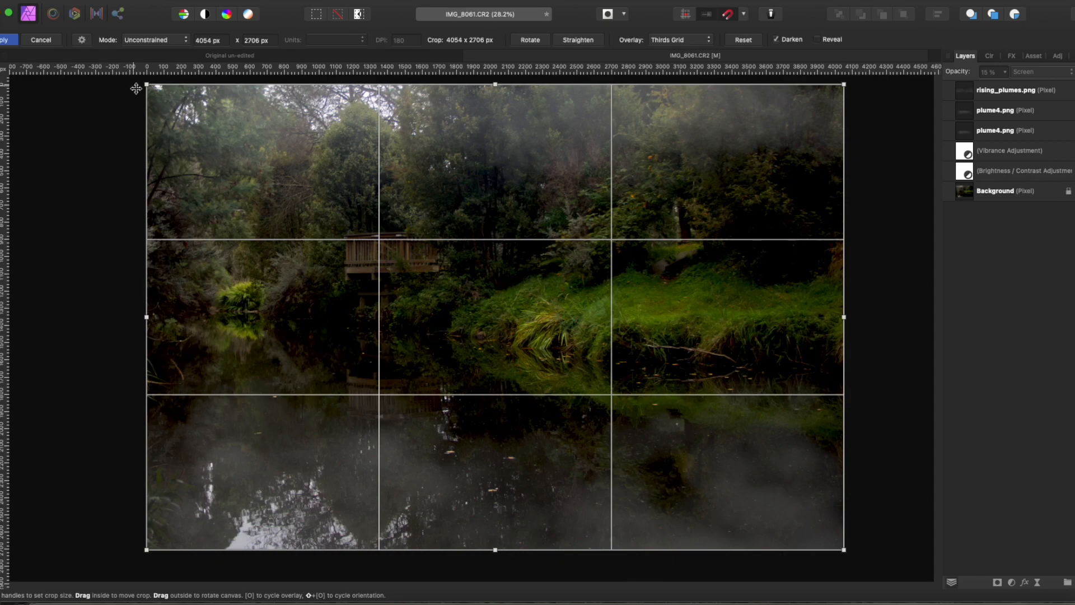
pyautogui.moveTo(147, 86)
pyautogui.mouseDown()
pyautogui.moveTo(196, 125)
pyautogui.moveTo(163, 86)
pyautogui.moveTo(147, 84)
pyautogui.mouseUp()
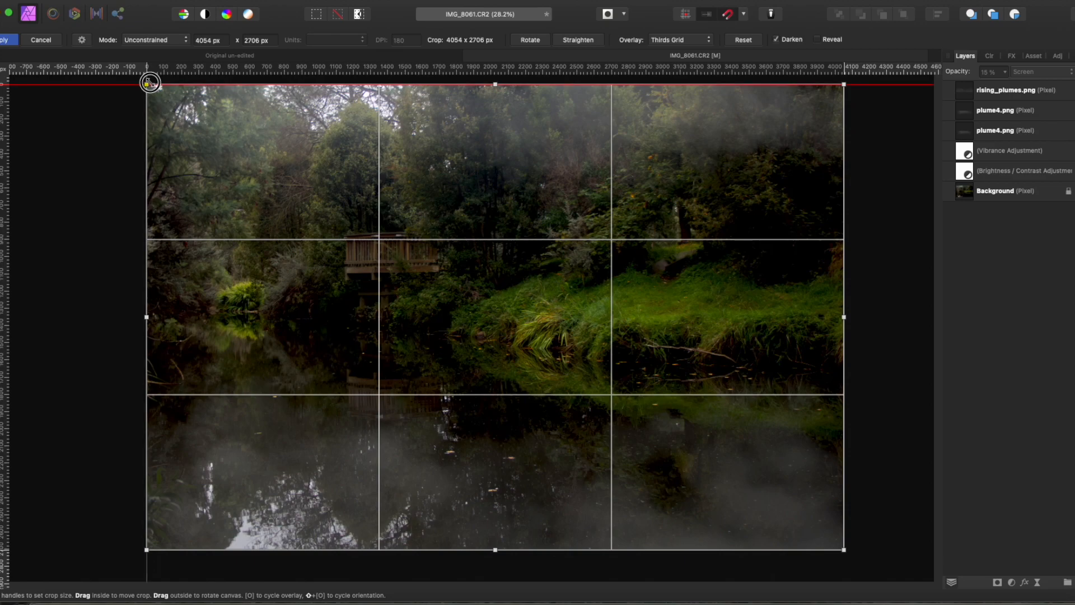
pyautogui.click(154, 40)
pyautogui.click(161, 56)
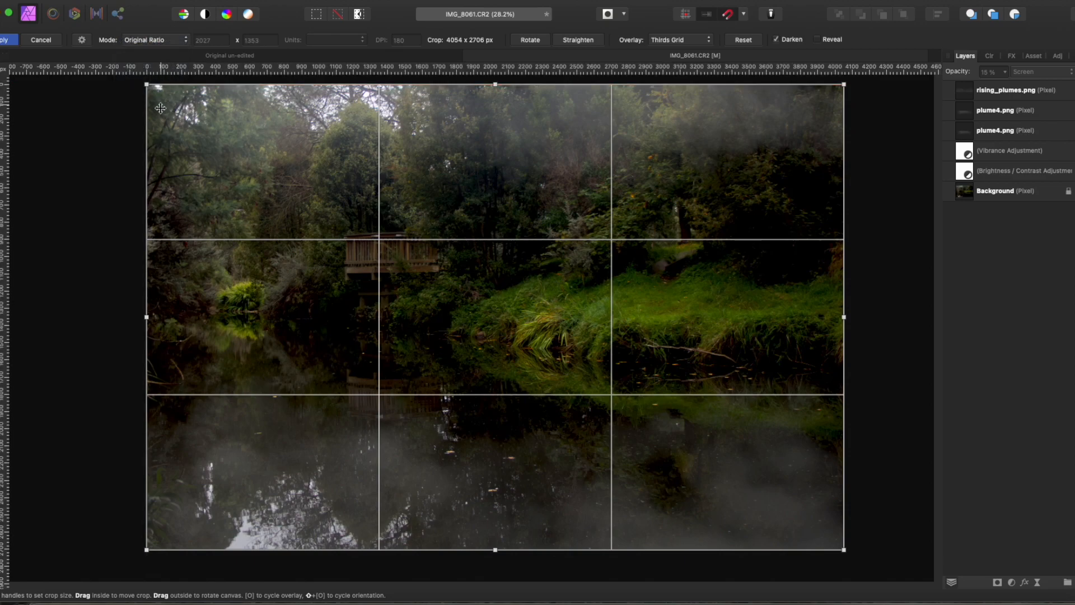
pyautogui.moveTo(146, 85); pyautogui.dragTo(192, 144)
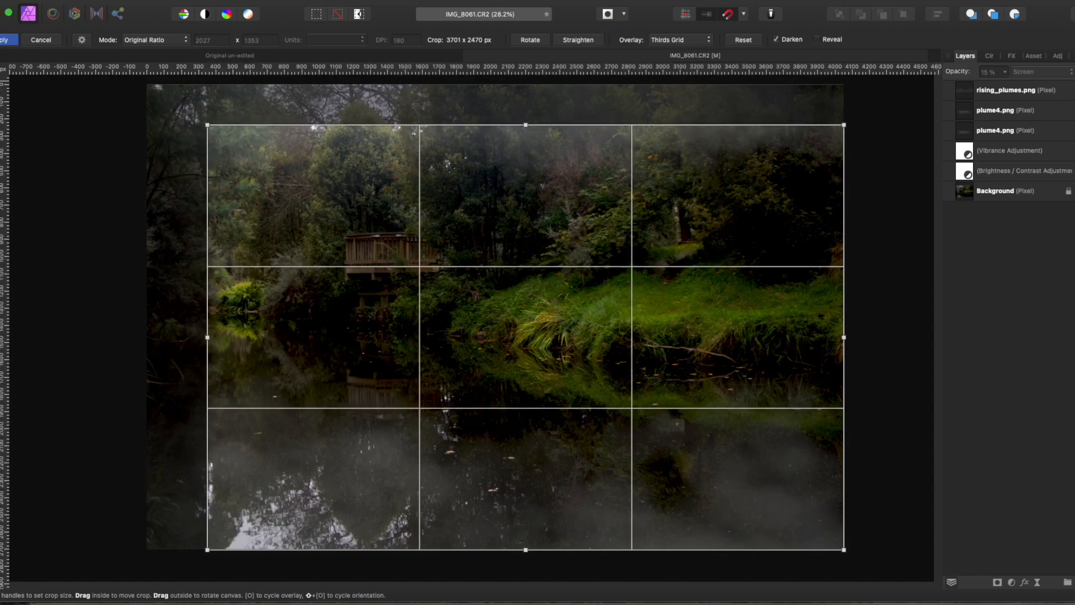
pyautogui.press('v')
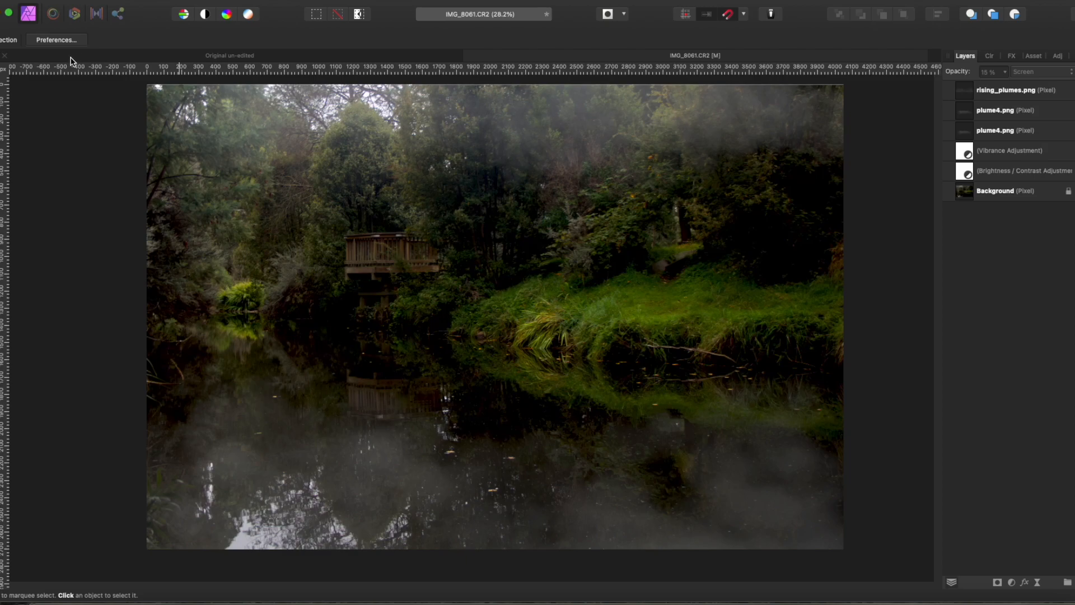
# Step: Start a crop locked to the original ratio and shrink its frame to about 3563 x 2378 px around the pond scene
pyautogui.press('c')
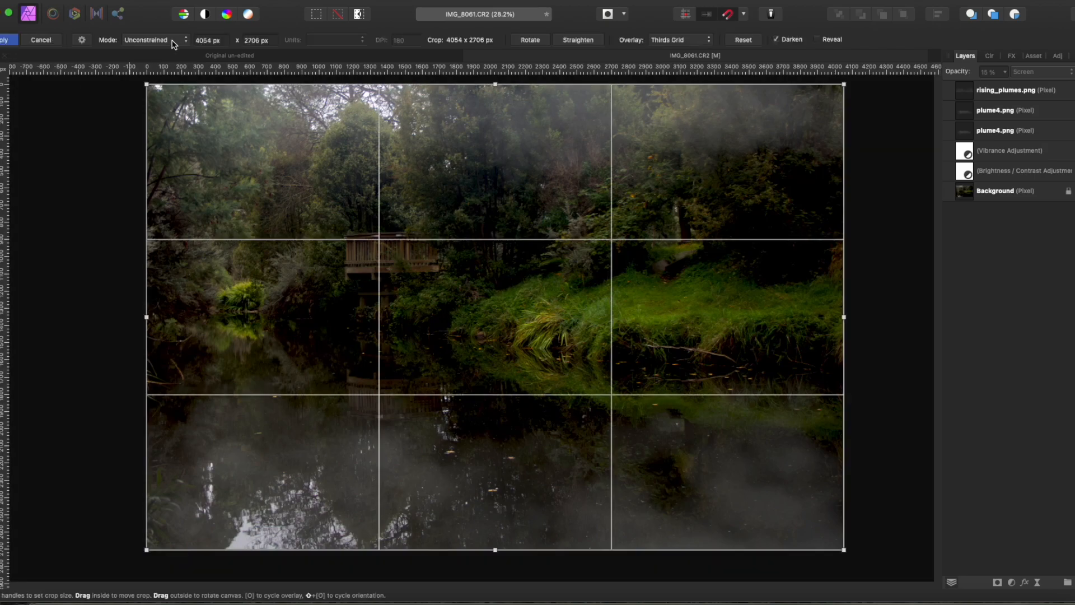
pyautogui.click(160, 41)
pyautogui.click(162, 56)
pyautogui.moveTo(147, 85); pyautogui.dragTo(171, 120)
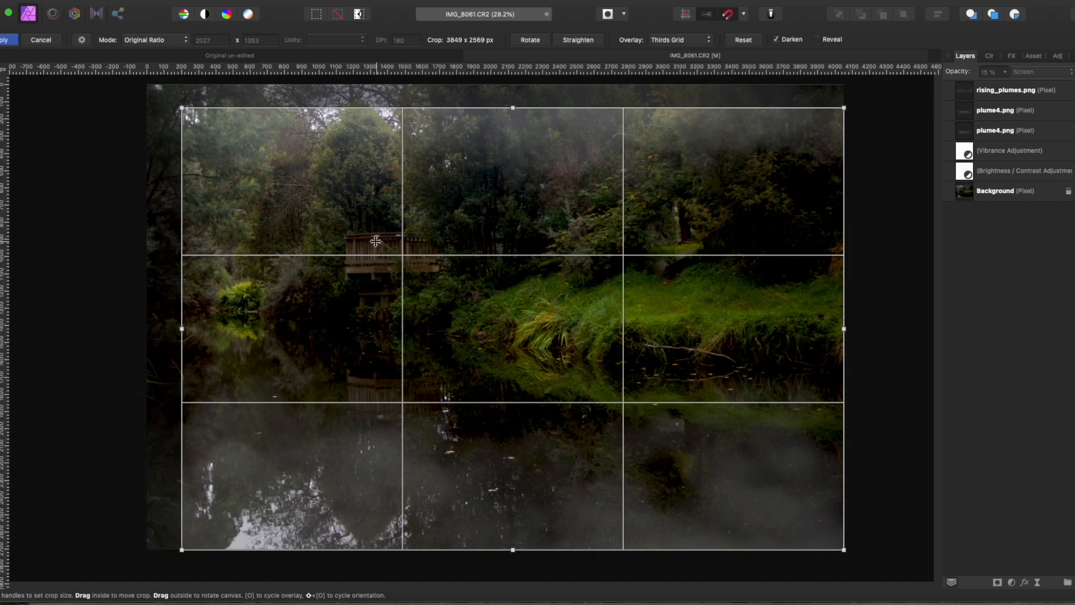
pyautogui.moveTo(845, 551); pyautogui.dragTo(801, 512)
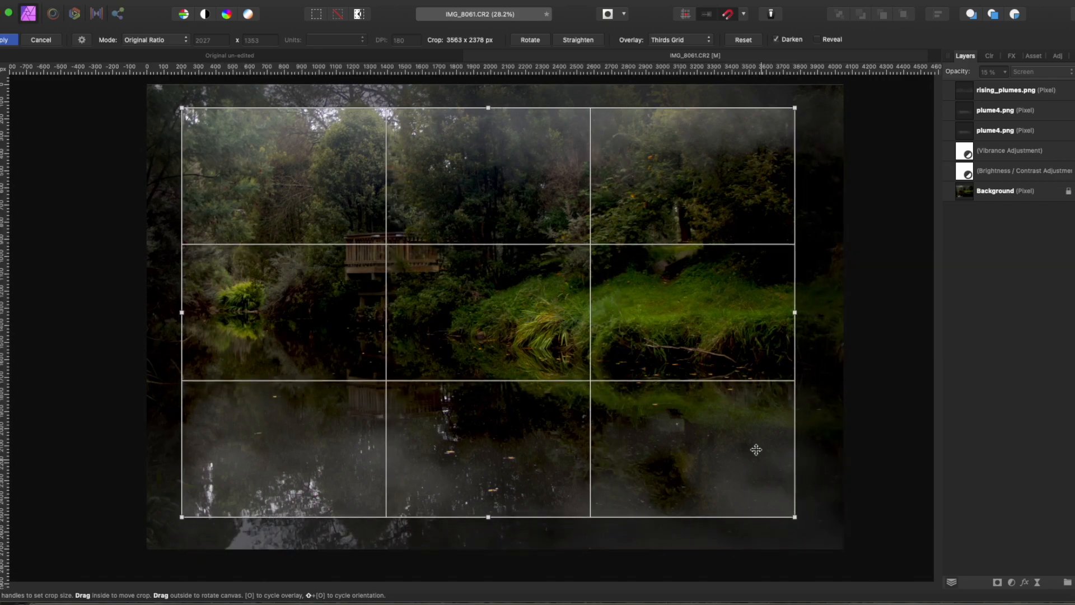
# Step: Shift the crop frame right and up until it meets the photo's upper edge with the deck near a thirds intersection, and apply the crop
pyautogui.moveTo(695, 352); pyautogui.dragTo(727, 352)
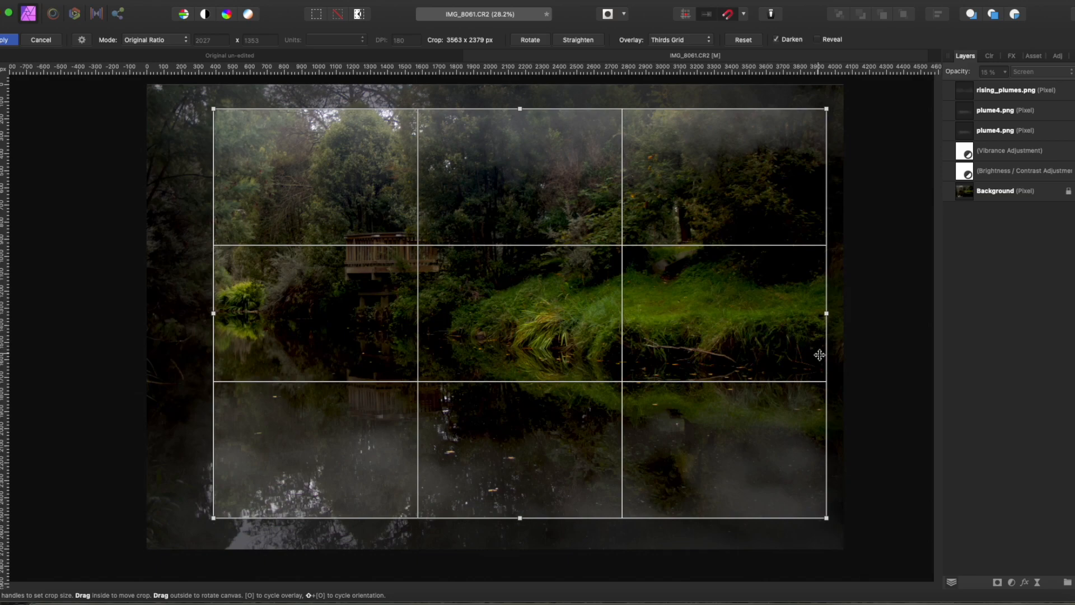
pyautogui.moveTo(800, 352)
pyautogui.mouseDown()
pyautogui.moveTo(754, 346)
pyautogui.moveTo(812, 357)
pyautogui.mouseUp()
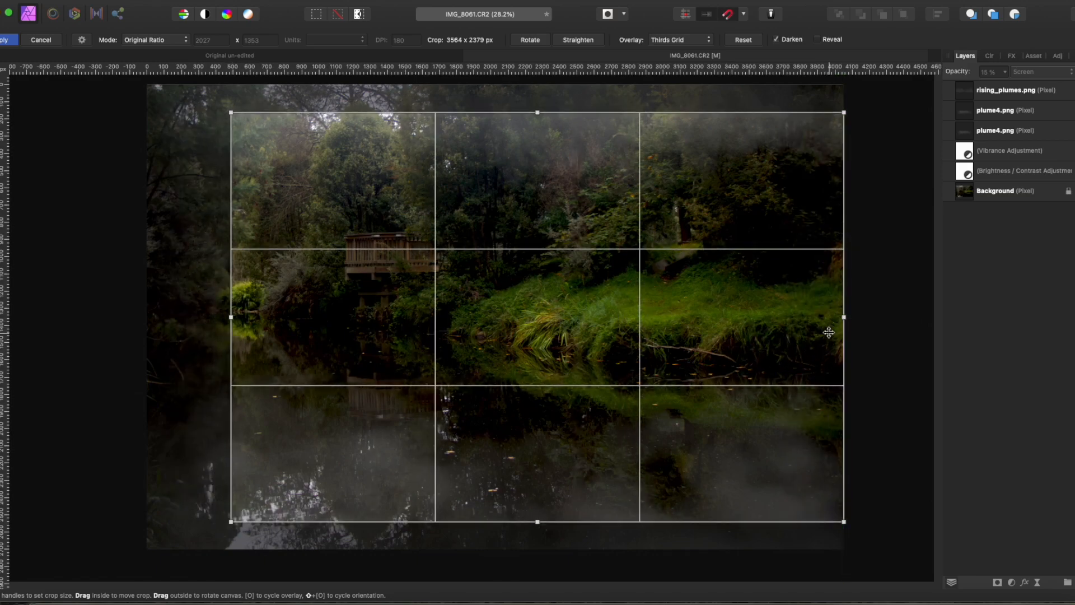
pyautogui.moveTo(816, 340); pyautogui.dragTo(800, 337)
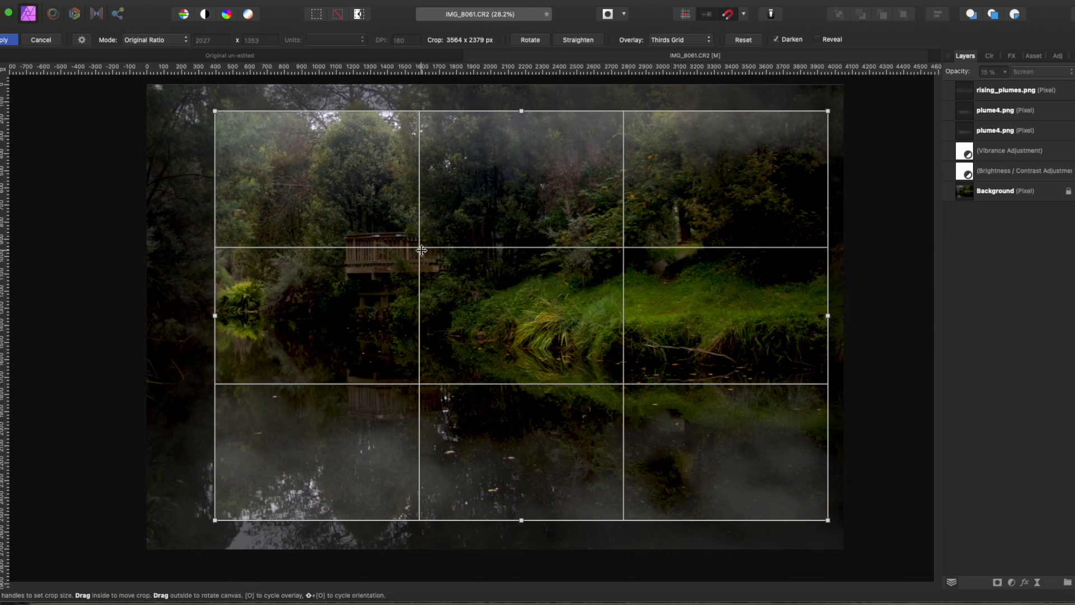
pyautogui.moveTo(438, 294); pyautogui.dragTo(442, 265)
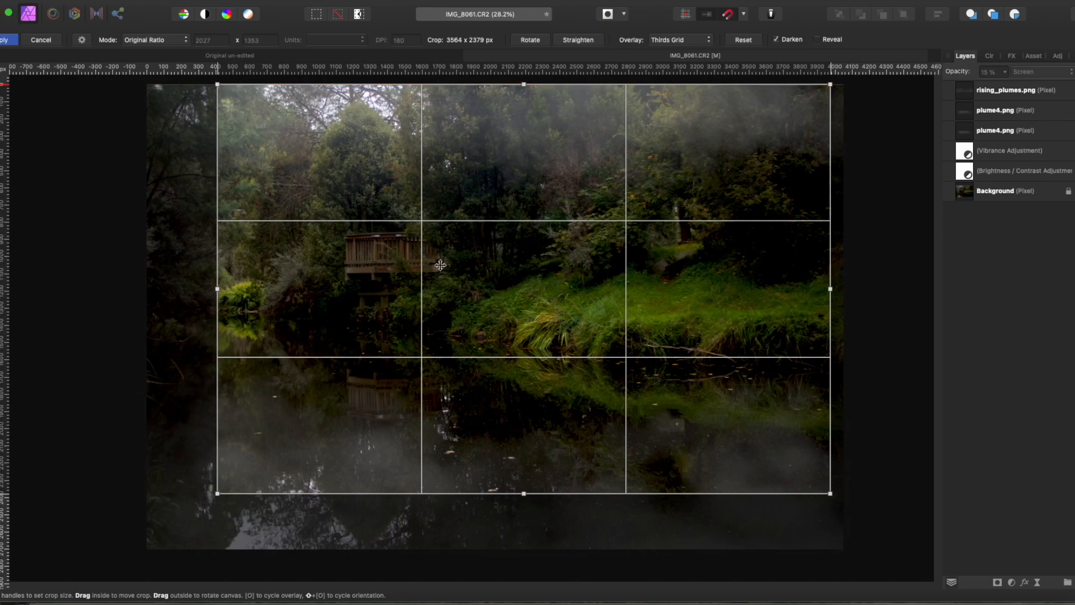
pyautogui.click(4, 40)
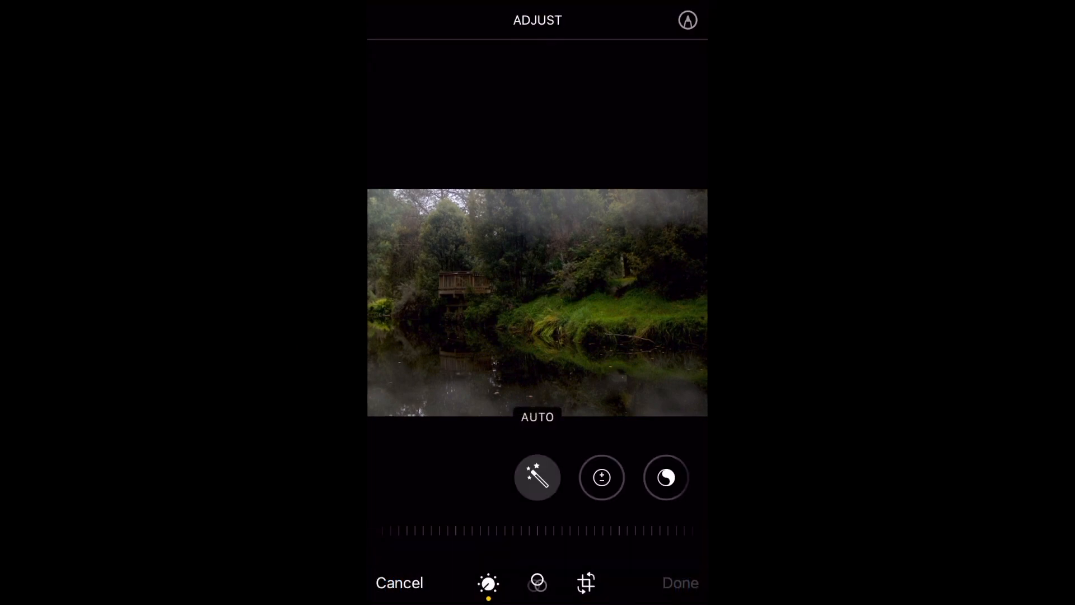
# Step: Switch to the iPhone Photos editor and slightly raise the cropped photo's Contrast
pyautogui.moveTo(666, 477); pyautogui.dragTo(413, 477)
pyautogui.moveTo(602, 477); pyautogui.dragTo(540, 478)
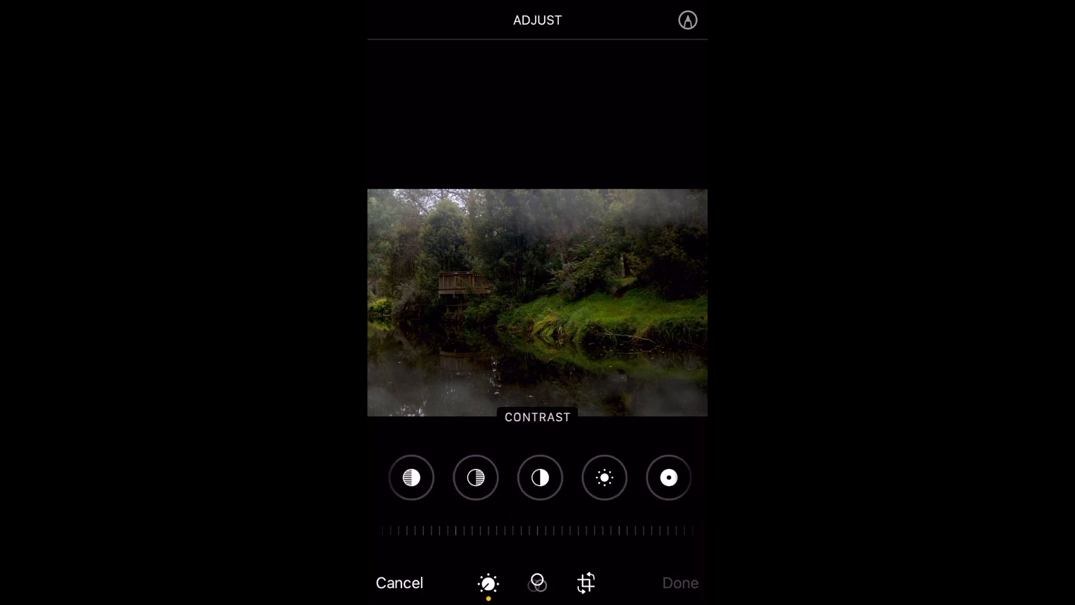
pyautogui.moveTo(537, 530); pyautogui.dragTo(510, 530)
# Step: Slightly raise the photo's Highlights and set its Brilliance to 19
pyautogui.moveTo(538, 478); pyautogui.dragTo(666, 477)
pyautogui.moveTo(538, 530); pyautogui.dragTo(516, 530)
pyautogui.moveTo(538, 477); pyautogui.dragTo(602, 477)
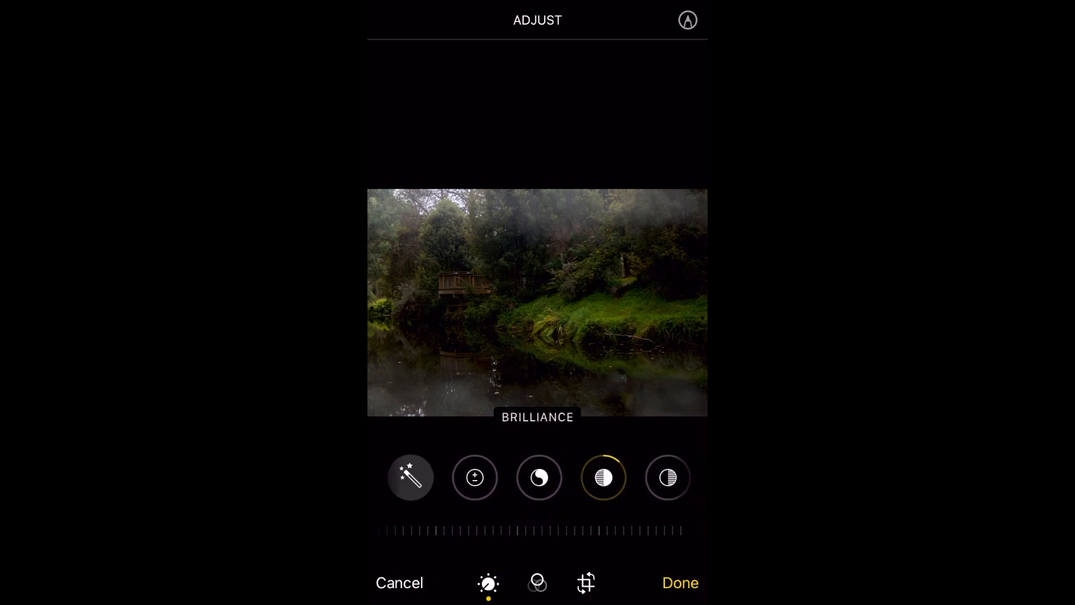
pyautogui.moveTo(538, 531); pyautogui.dragTo(505, 531)
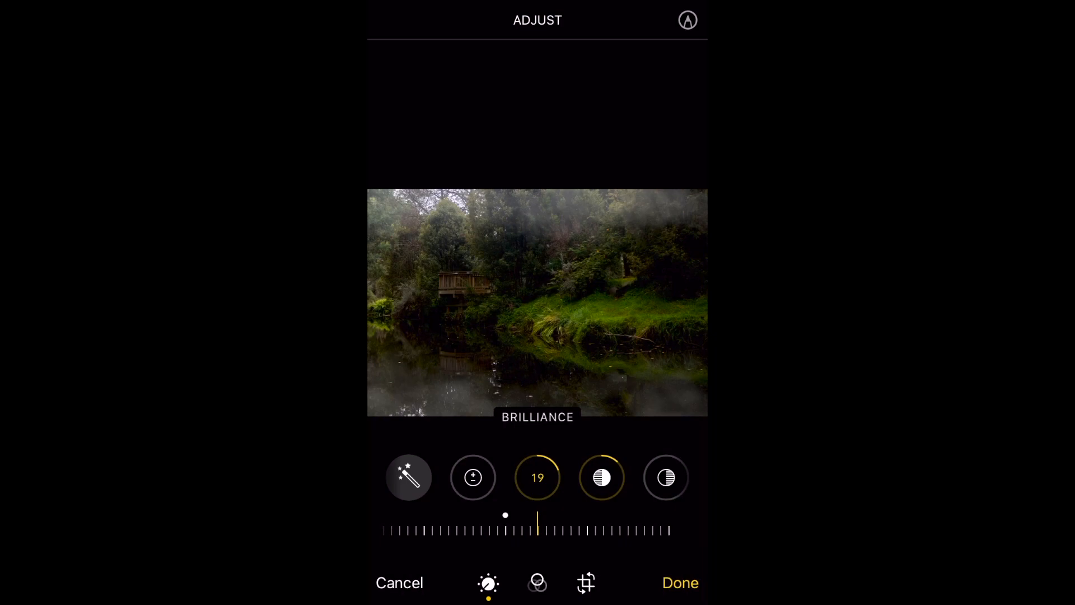
# Step: Set the photo's Vignette to 100 and save the adjustments
pyautogui.moveTo(667, 478); pyautogui.dragTo(471, 478)
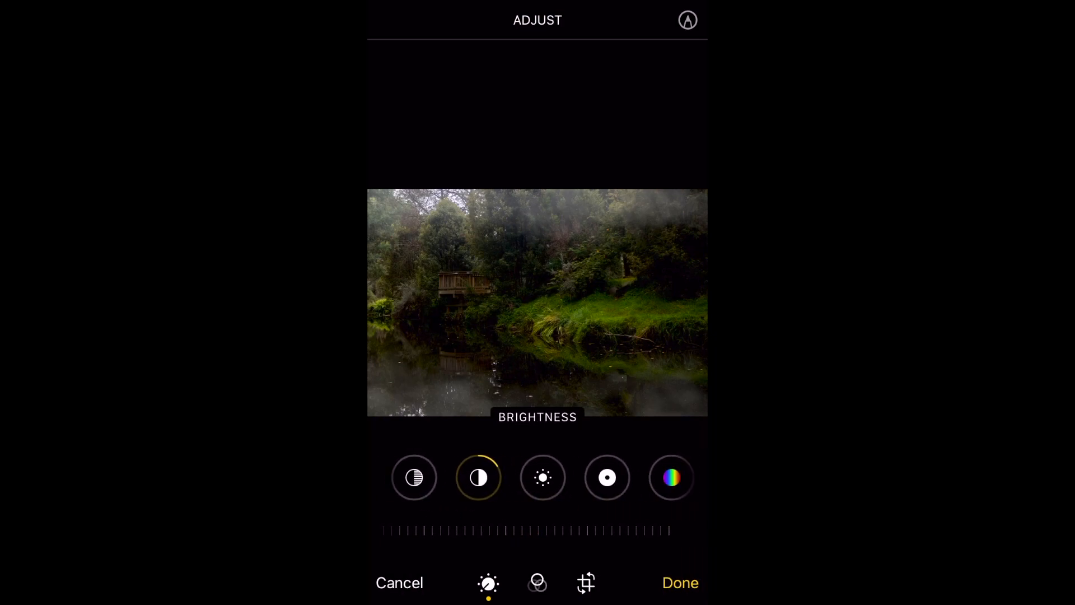
pyautogui.moveTo(537, 477)
pyautogui.mouseDown()
pyautogui.moveTo(524, 477)
pyautogui.moveTo(538, 477)
pyautogui.mouseUp()
pyautogui.moveTo(667, 478); pyautogui.dragTo(459, 477)
pyautogui.moveTo(666, 477); pyautogui.dragTo(413, 477)
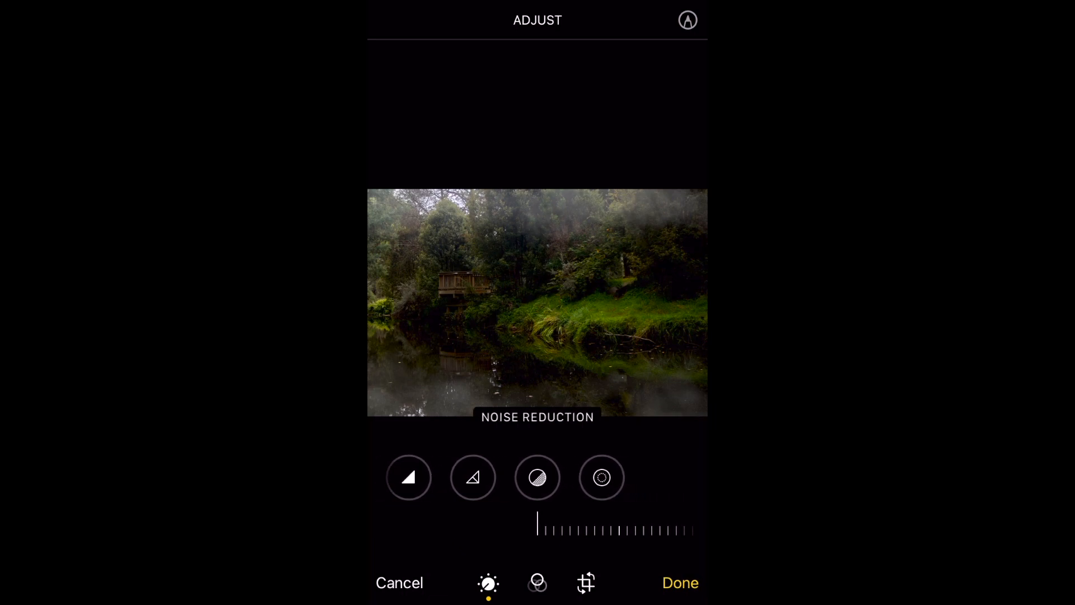
pyautogui.moveTo(602, 477); pyautogui.dragTo(537, 477)
pyautogui.moveTo(619, 530); pyautogui.dragTo(409, 530)
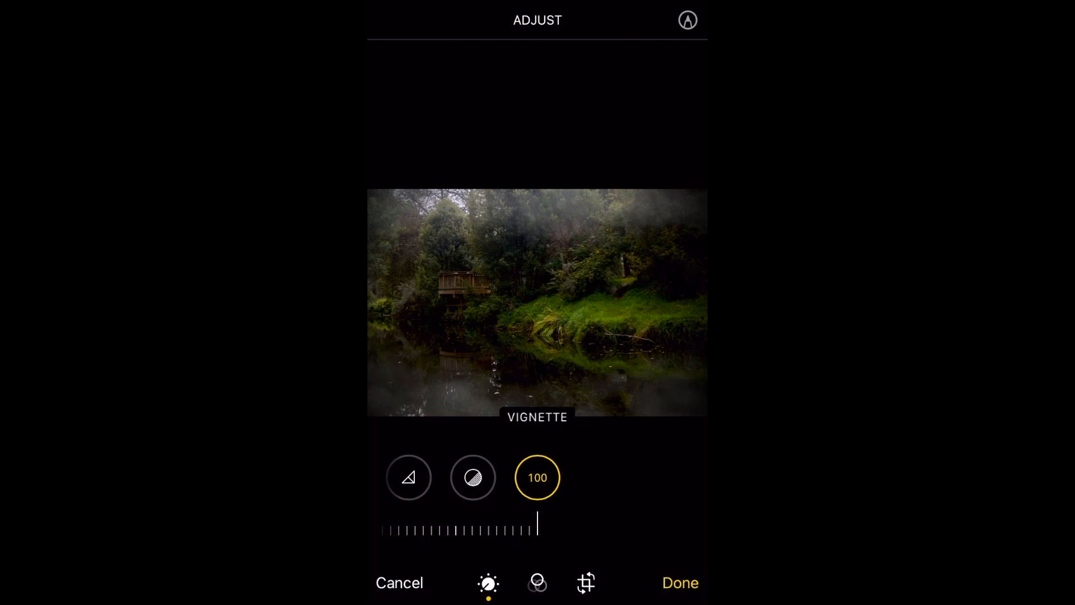
pyautogui.click(681, 583)
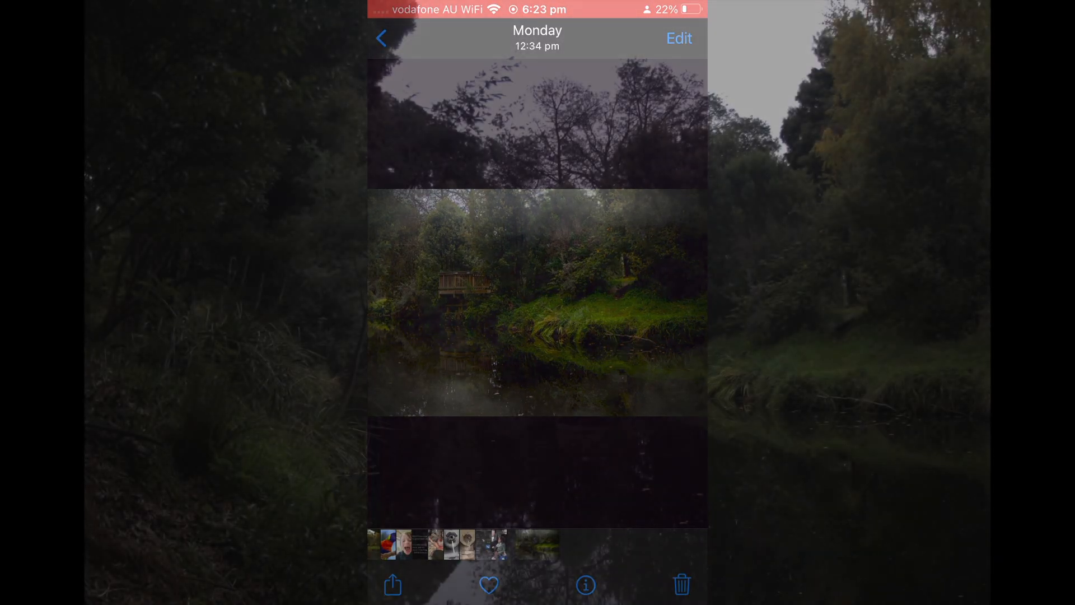